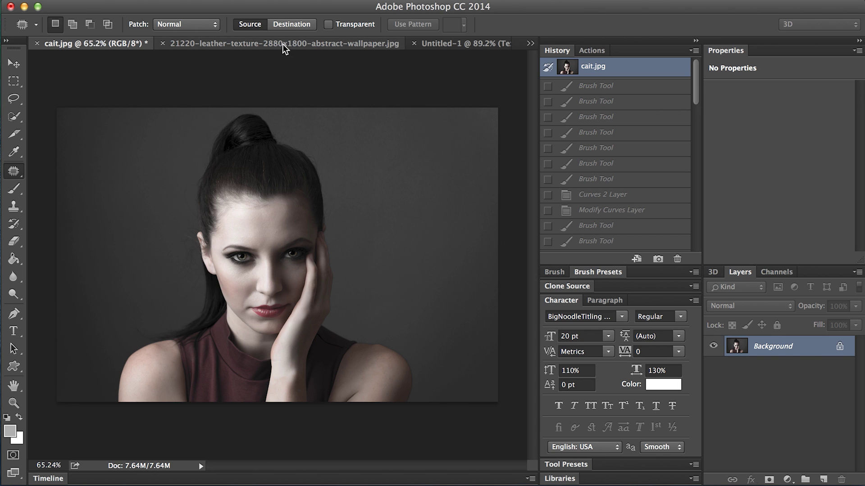
- Add a new layer holding a stamped merged copy of the portrait
left_click(284, 47)
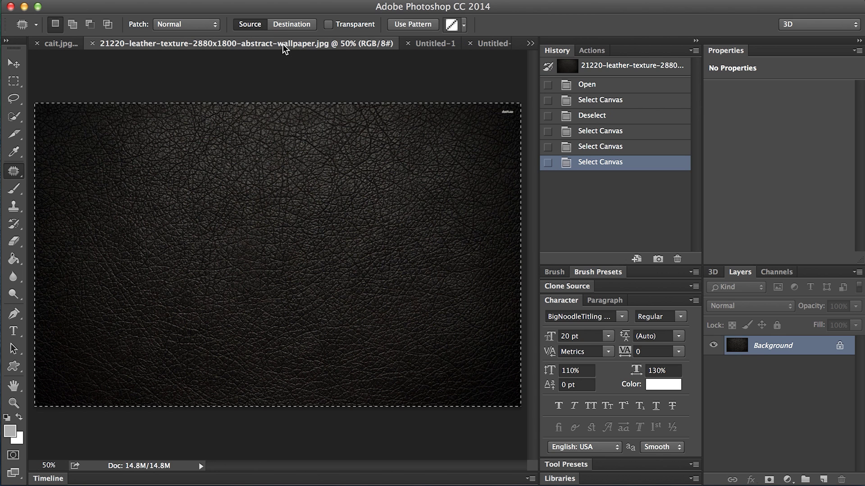
left_click(63, 45)
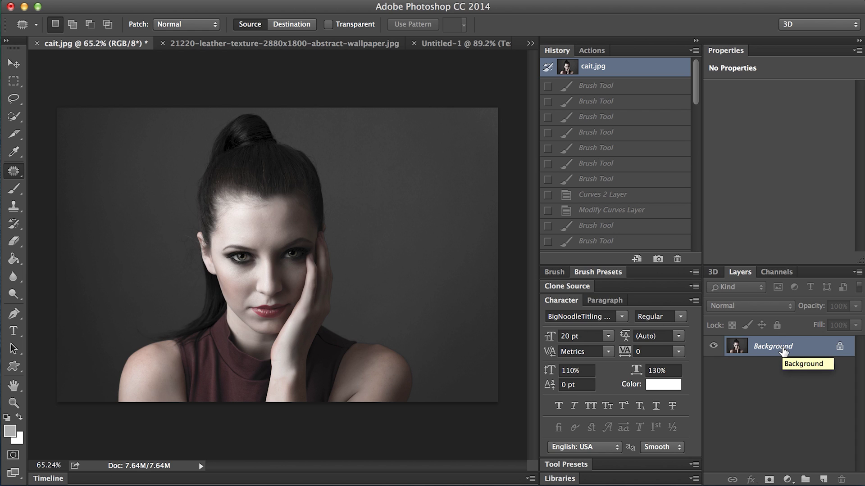
key("alt+shift+super+n")
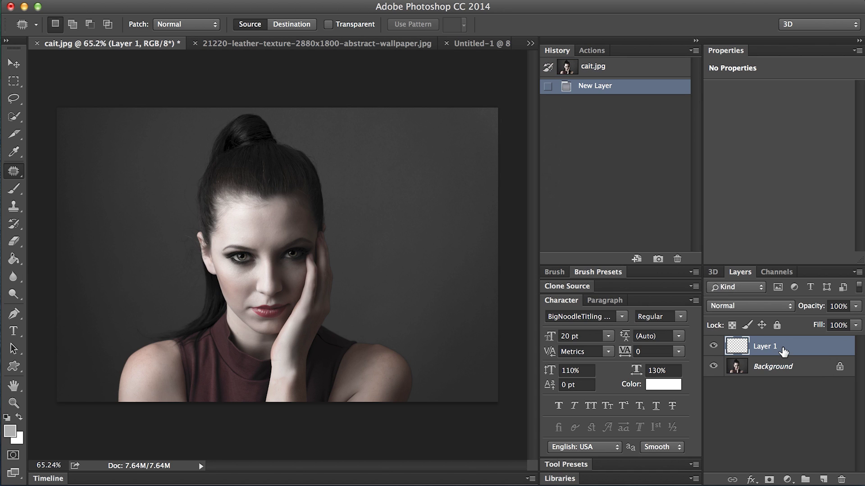
key("alt+shift+super+e")
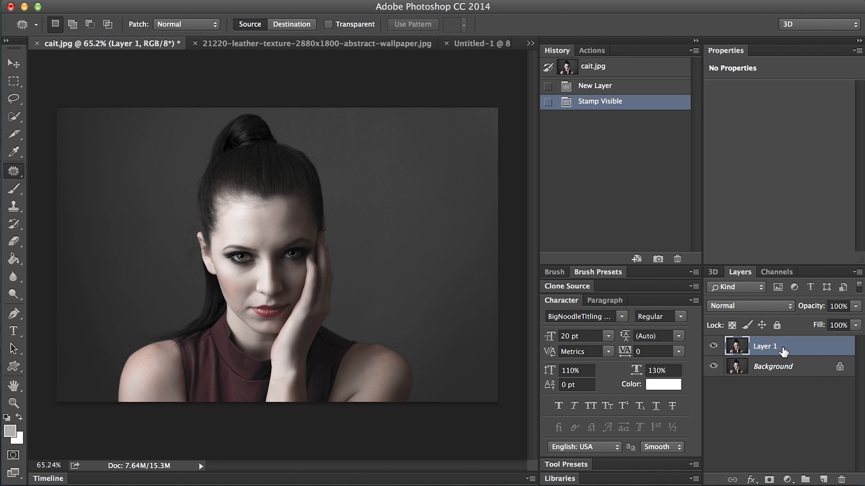
- Launch Topaz ReMask 4 from the Topaz Labs filters on the stamped layer
left_click(317, 1)
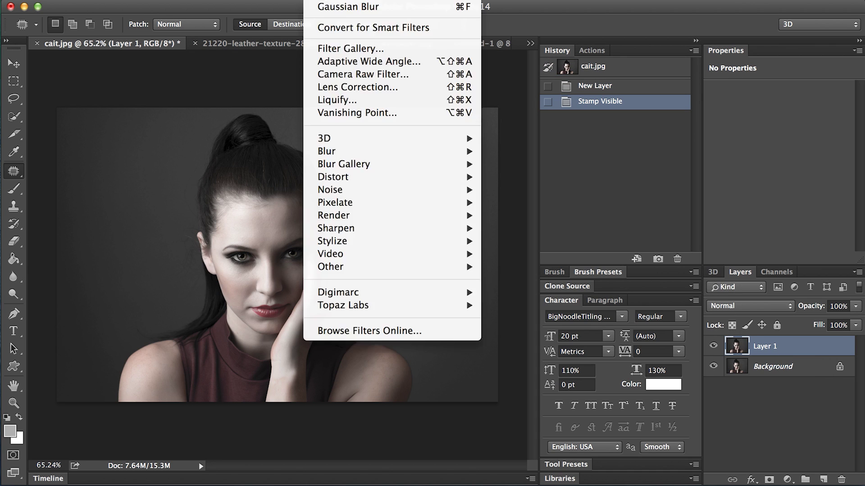
mouse_move(346, 308)
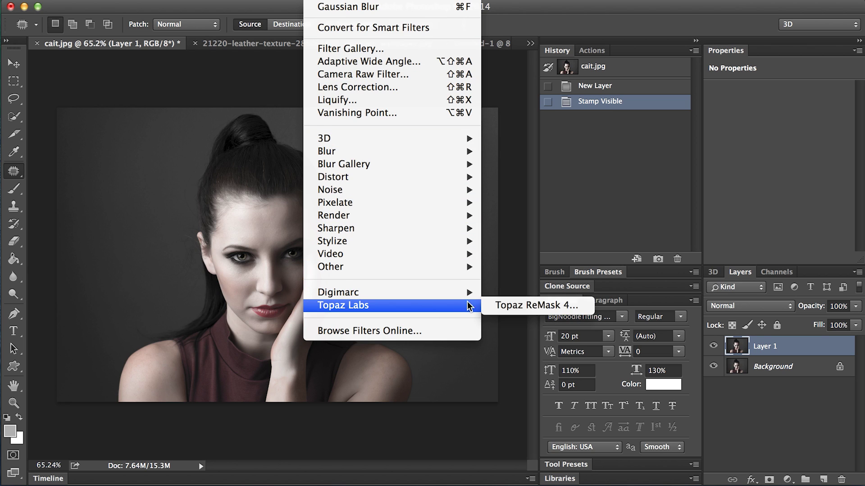
left_click(505, 307)
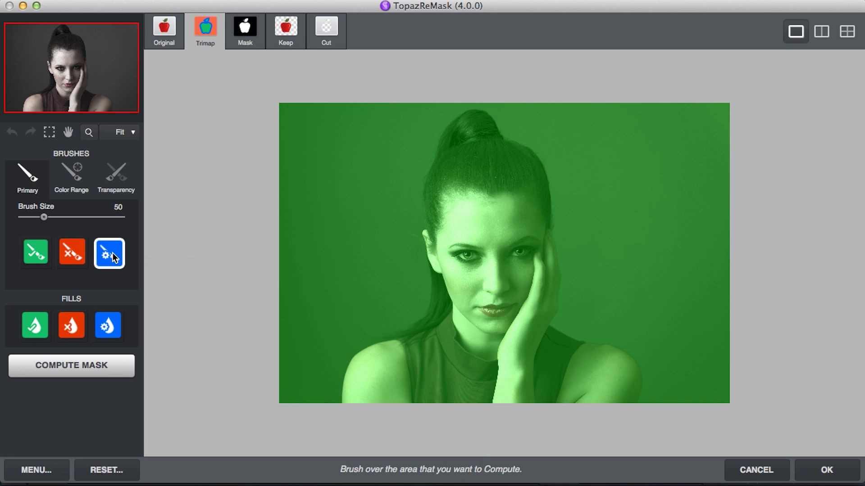
- Paint a blue Compute band along the woman's outline, shoulder over hair to shoulder
left_click(112, 253)
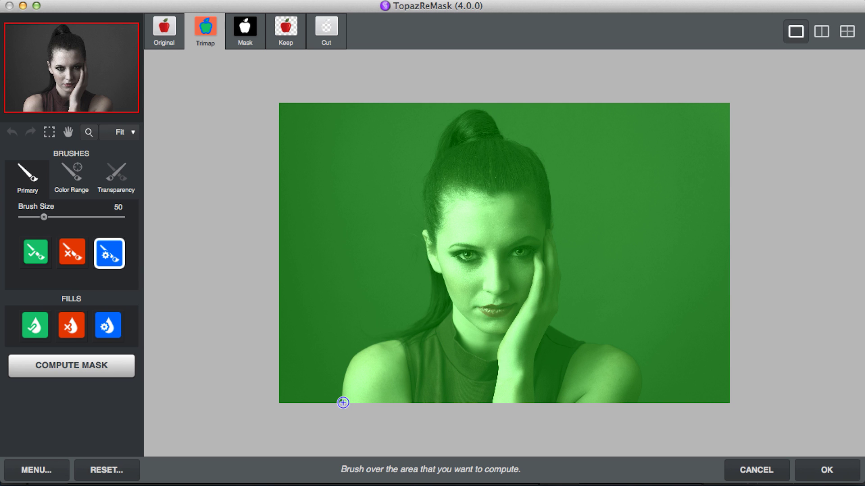
mouse_move(341, 403)
left_mouse_down()
mouse_move(358, 354)
mouse_move(425, 318)
mouse_move(434, 160)
mouse_move(450, 122)
mouse_move(492, 119)
mouse_move(539, 165)
mouse_move(554, 209)
mouse_move(550, 326)
mouse_move(615, 346)
mouse_move(640, 364)
mouse_move(634, 406)
mouse_move(338, 402)
left_mouse_up()
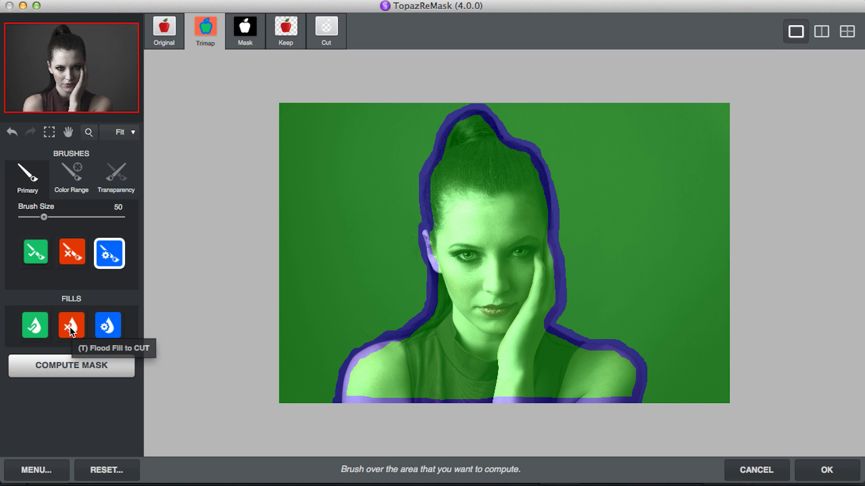
left_click(69, 327)
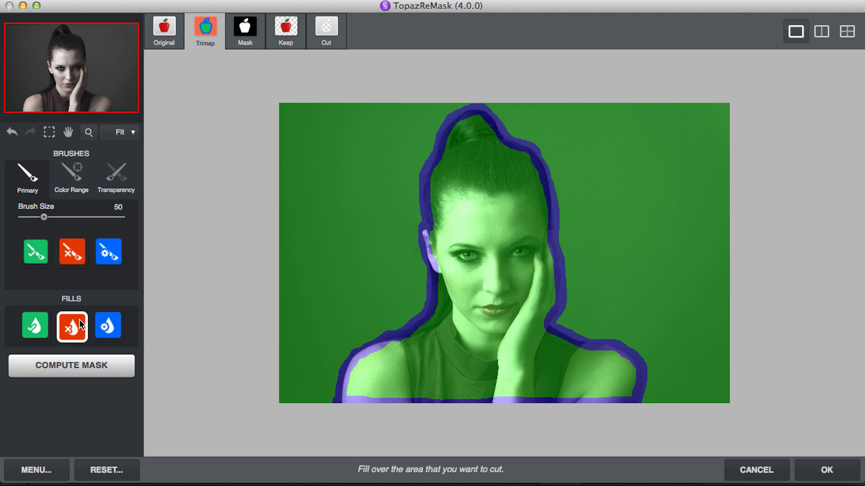
- Flood-fill the background as Cut, compute the mask, and preview the Keep result
left_click(330, 245)
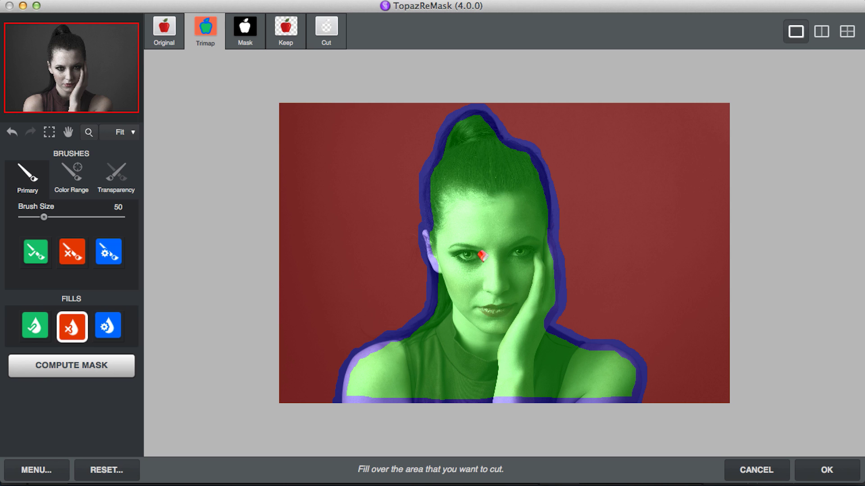
left_click(85, 364)
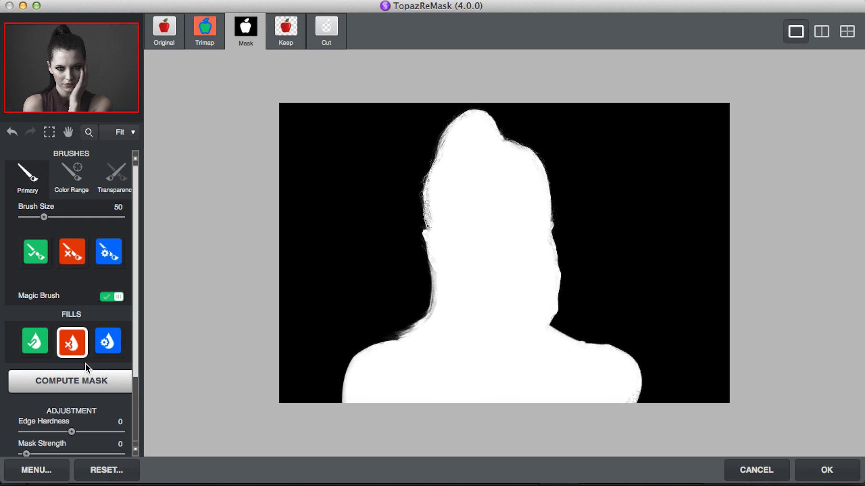
left_click(290, 36)
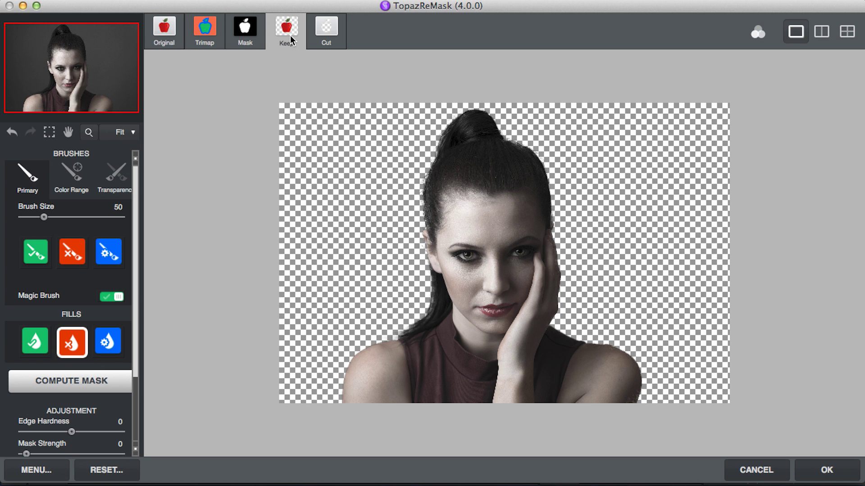
left_click(246, 36)
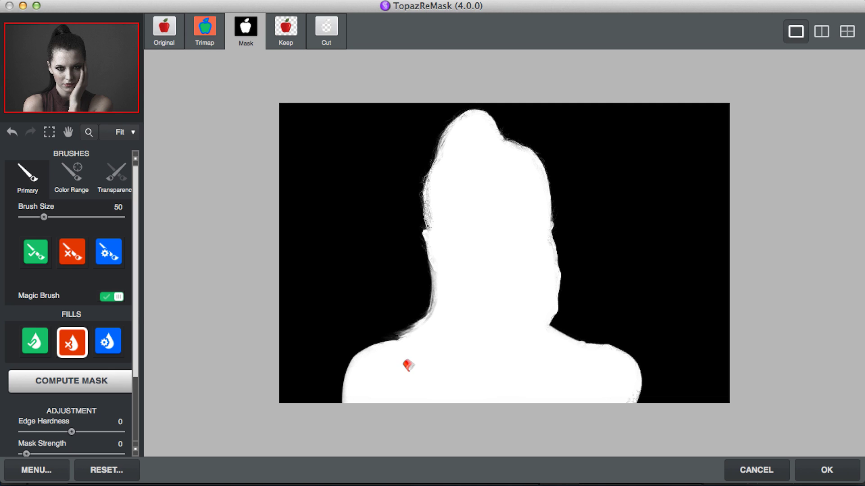
left_click(35, 343)
left_click(33, 248)
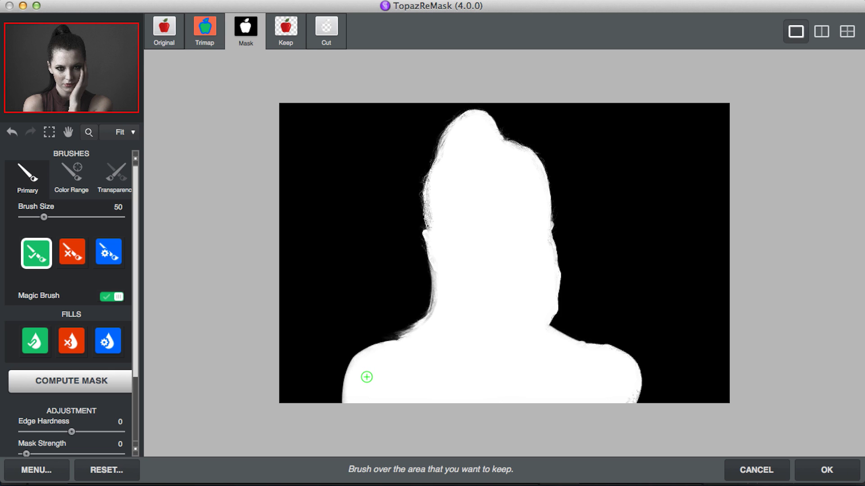
- Zoom the mask to 200% and paint Keep along the left shoulder edge
left_click(126, 133)
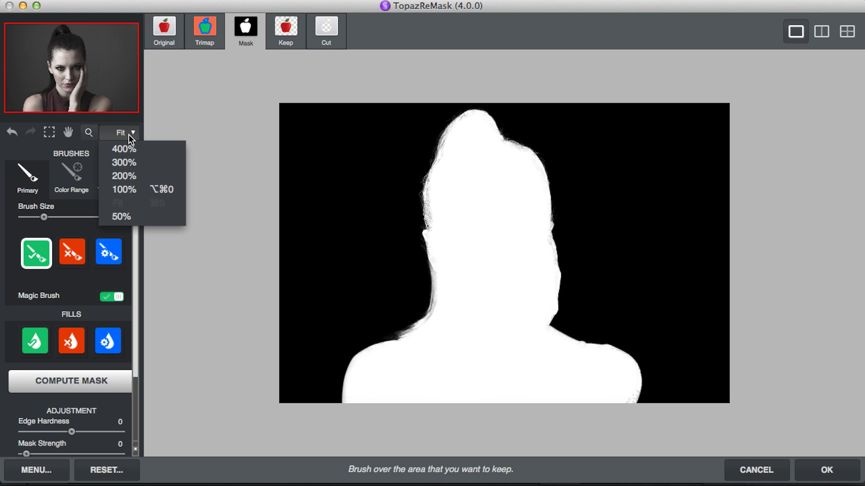
left_click(124, 175)
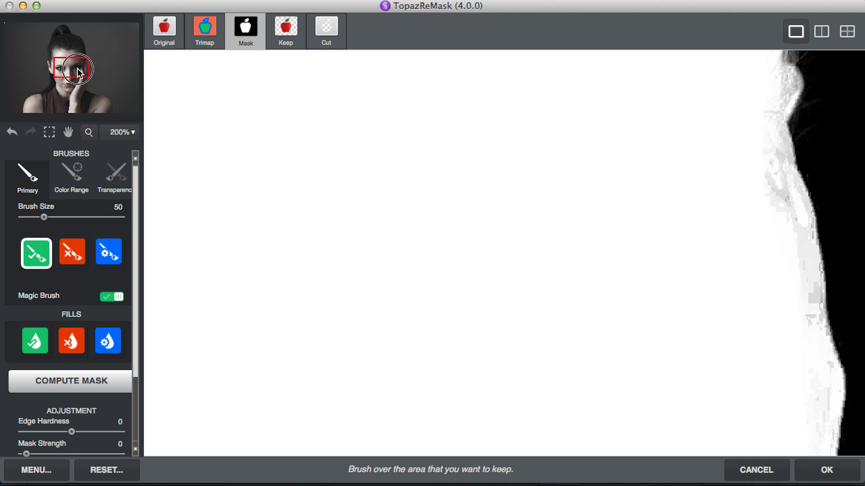
left_click_drag(78, 92, 25, 118)
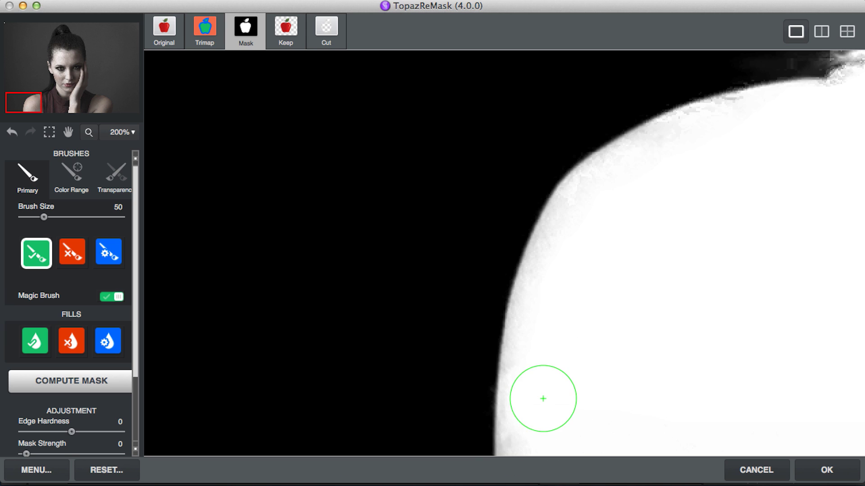
left_click(545, 413)
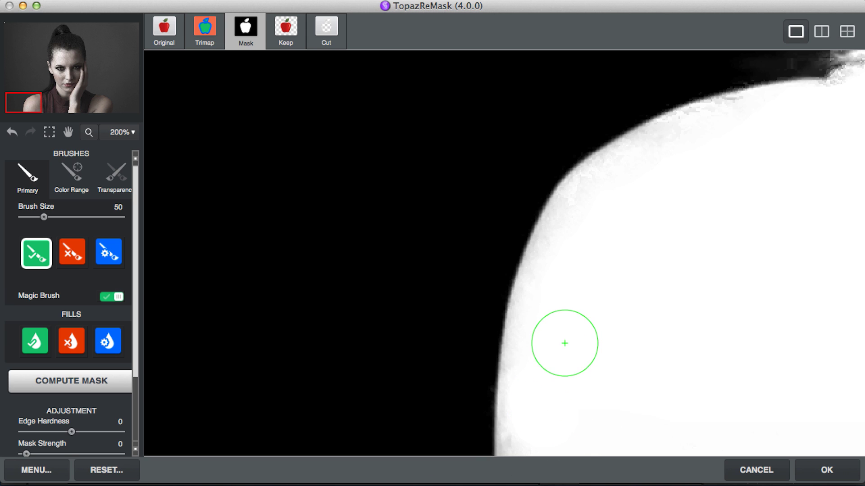
left_click(587, 238)
left_click(619, 206)
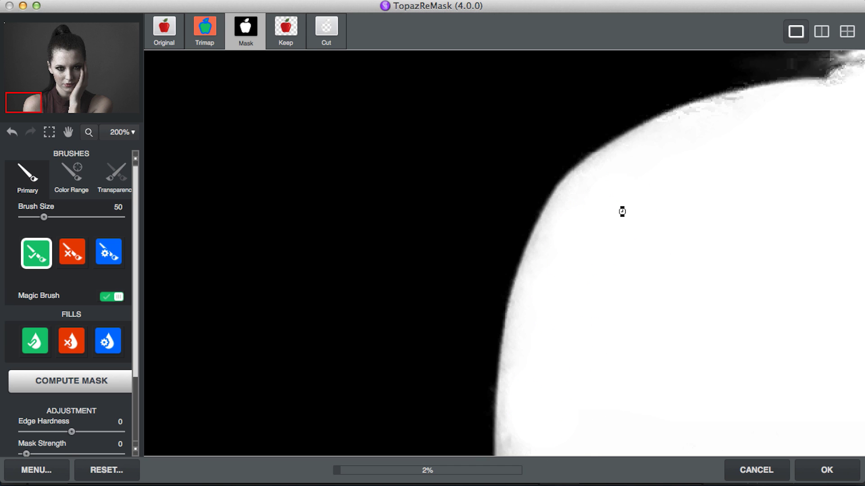
left_click(699, 162)
left_click(734, 147)
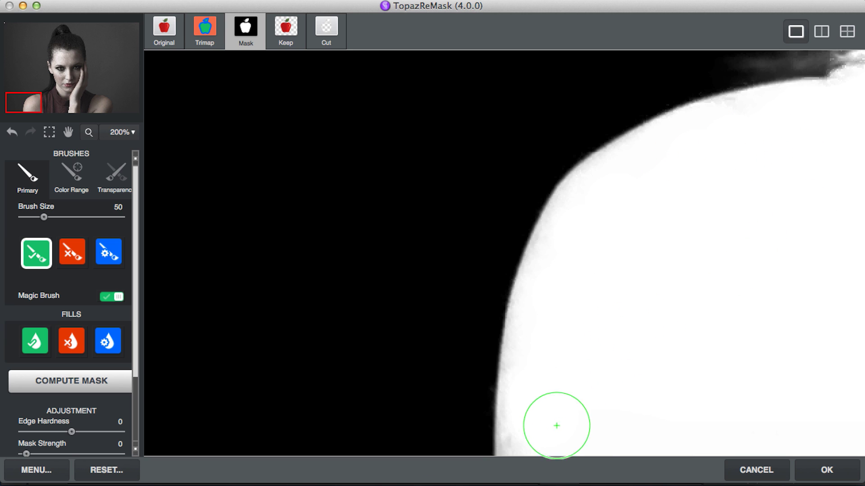
left_click(536, 442)
left_click(534, 442)
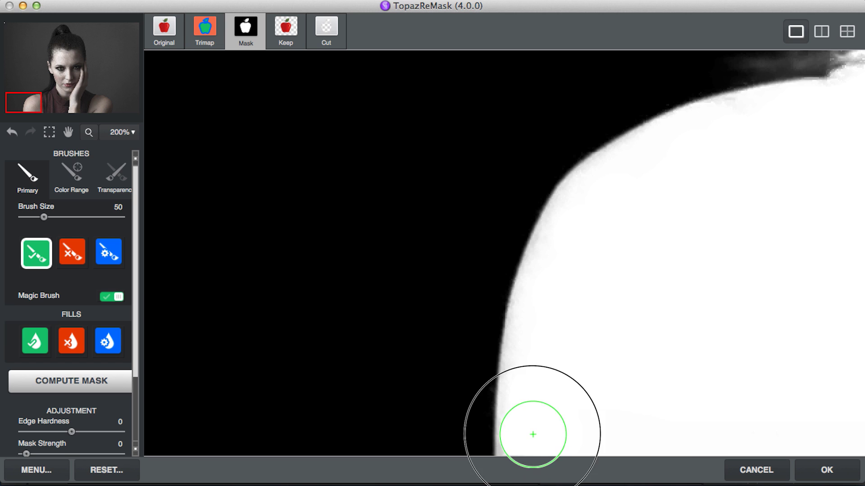
left_click(546, 363)
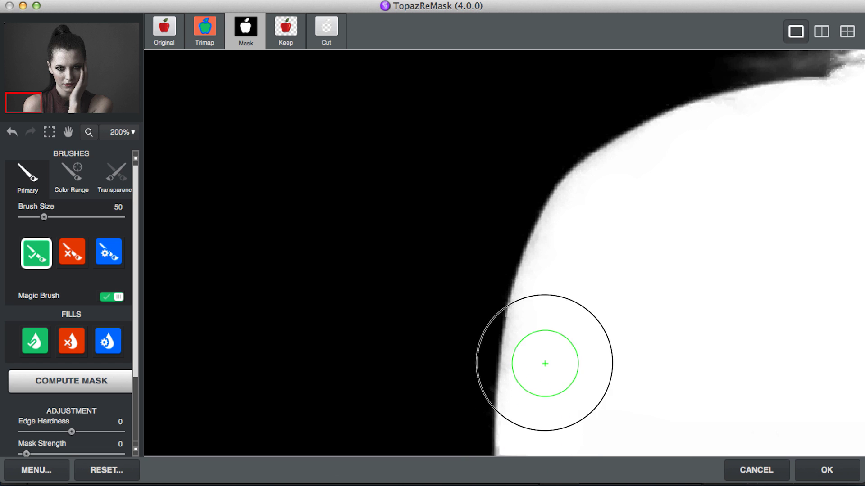
left_click(544, 353)
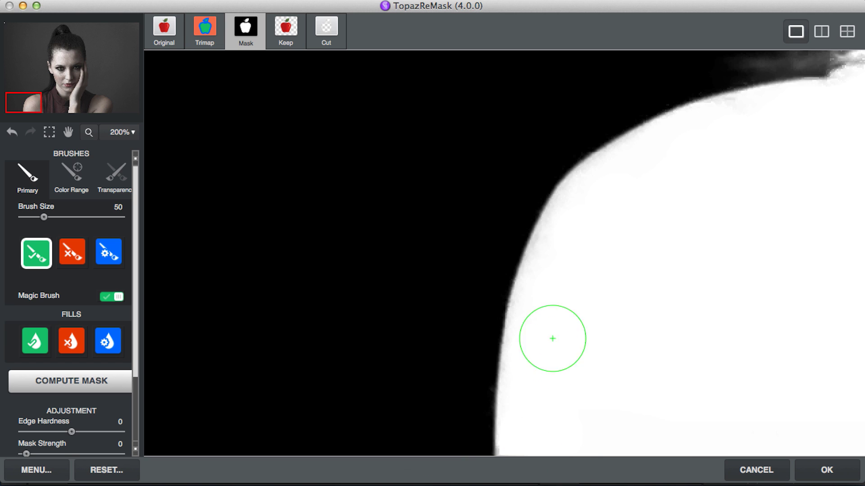
left_click(588, 263)
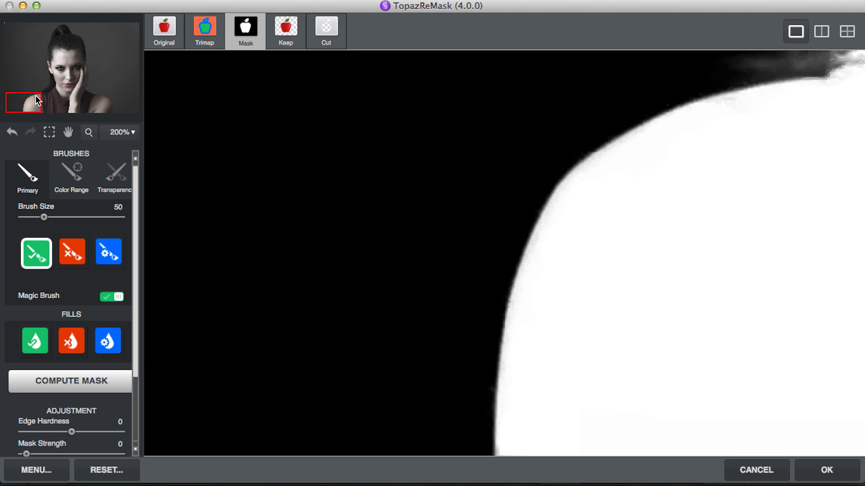
- Paint Keep along the upper shoulder, hair beside the face, and top of the head
left_click_drag(31, 103, 40, 94)
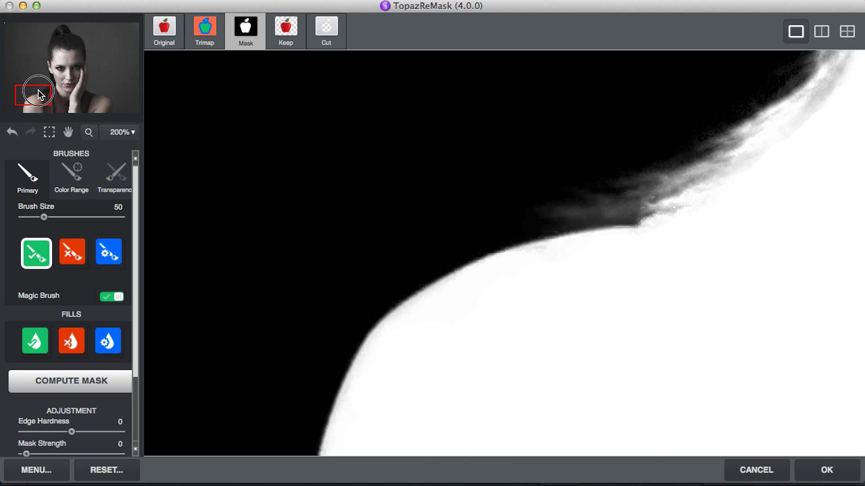
left_click(423, 362)
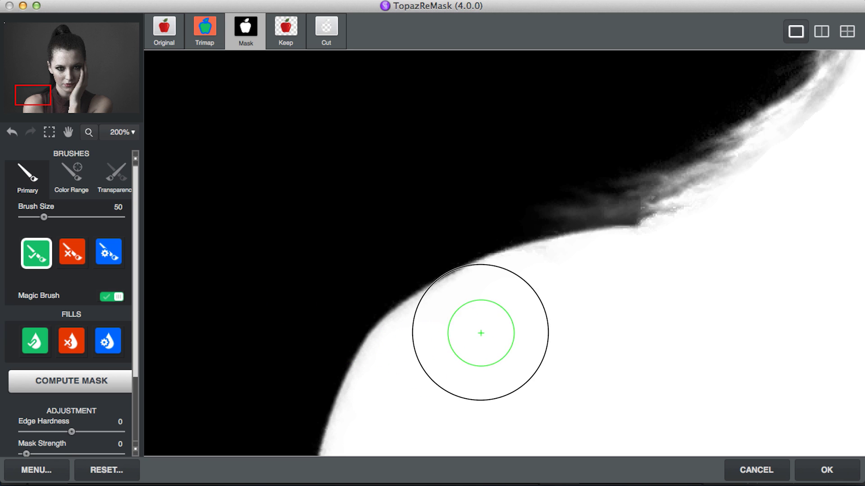
left_click(709, 253)
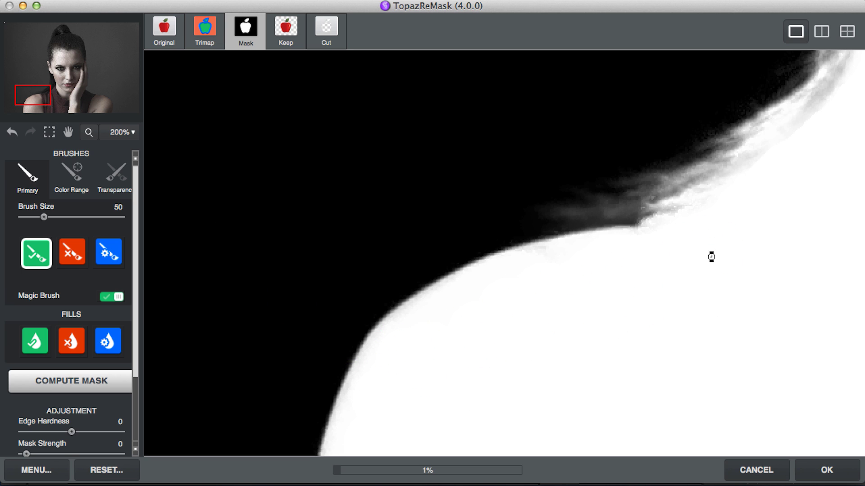
left_click(757, 218)
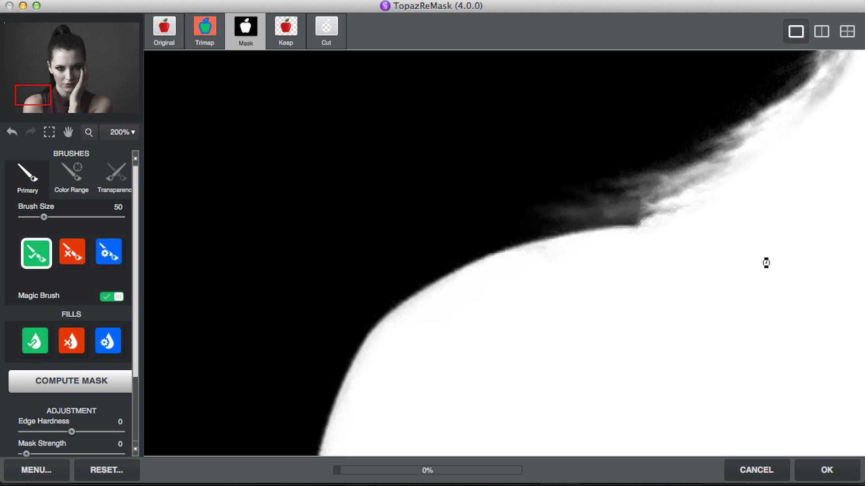
scroll(676, 202, "up", 5)
scroll(676, 203, "right", 5)
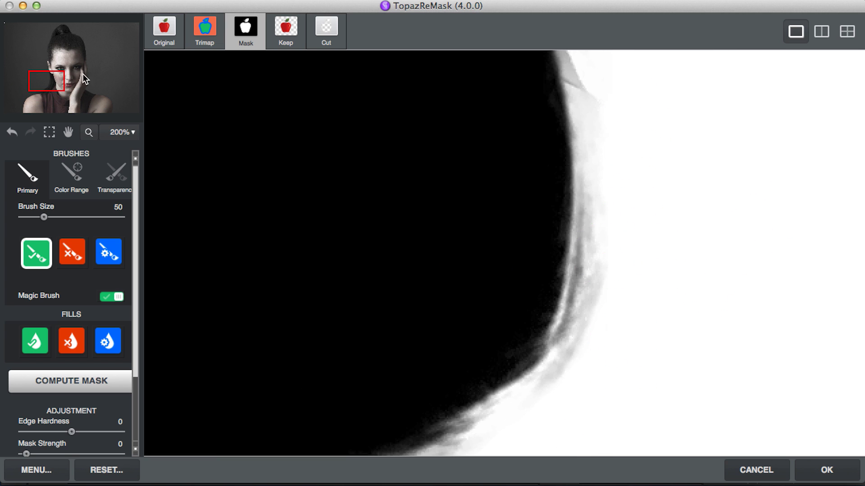
scroll(590, 259, "up", 5)
scroll(585, 324, "up", 3)
scroll(586, 324, "right", 1)
left_click(558, 289)
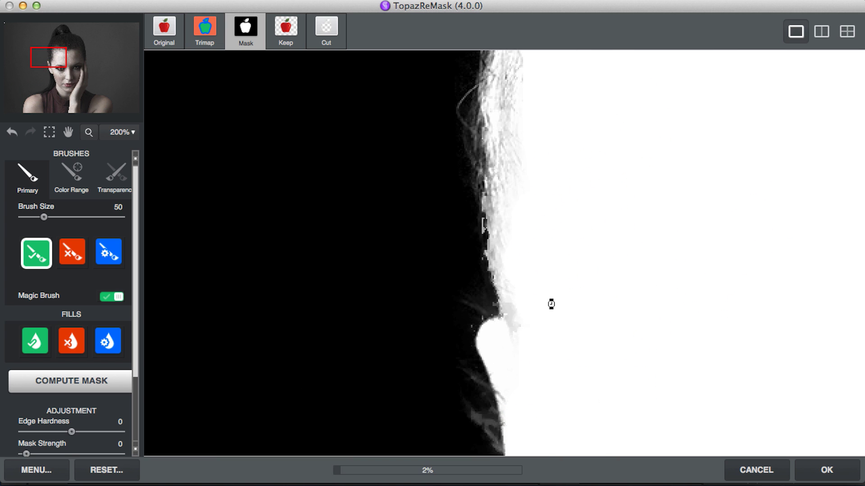
scroll(539, 224, "up", 3)
scroll(539, 224, "right", 1)
scroll(544, 189, "up", 3)
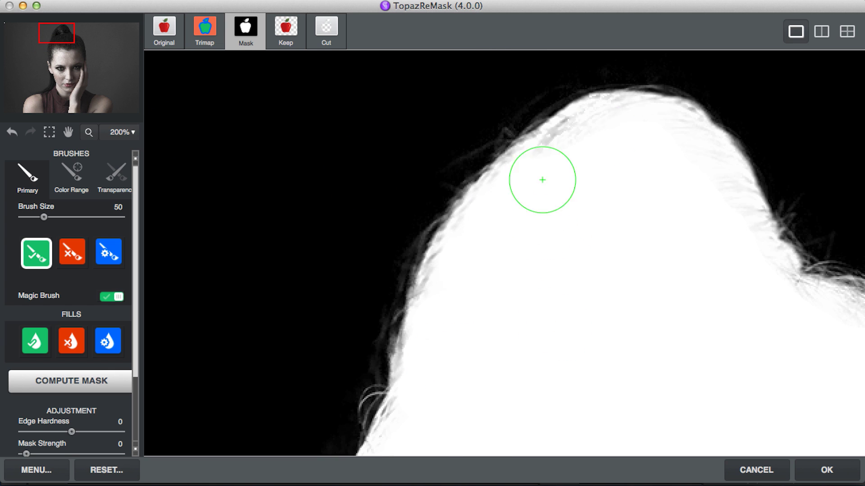
left_click(515, 209)
- Whiten the hair edge by the face, neck, and speckled shoulder bottom, then fit the view
scroll(458, 238, "right", 5)
scroll(458, 238, "down", 3)
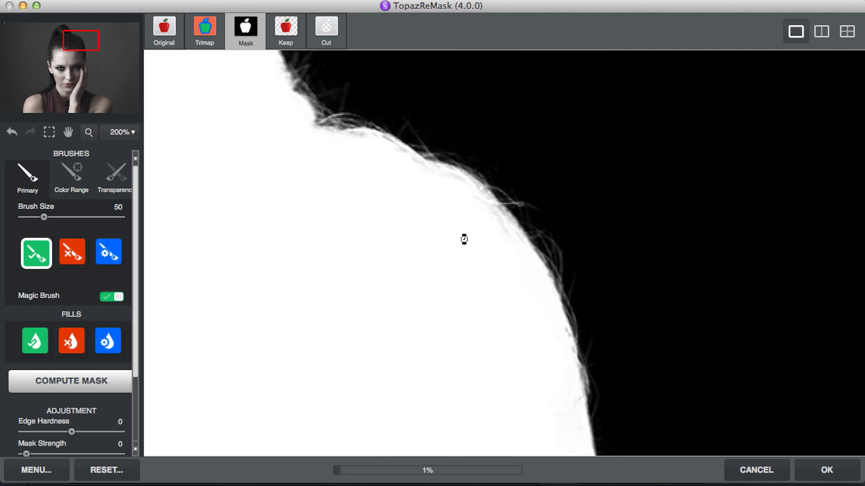
left_click(96, 67)
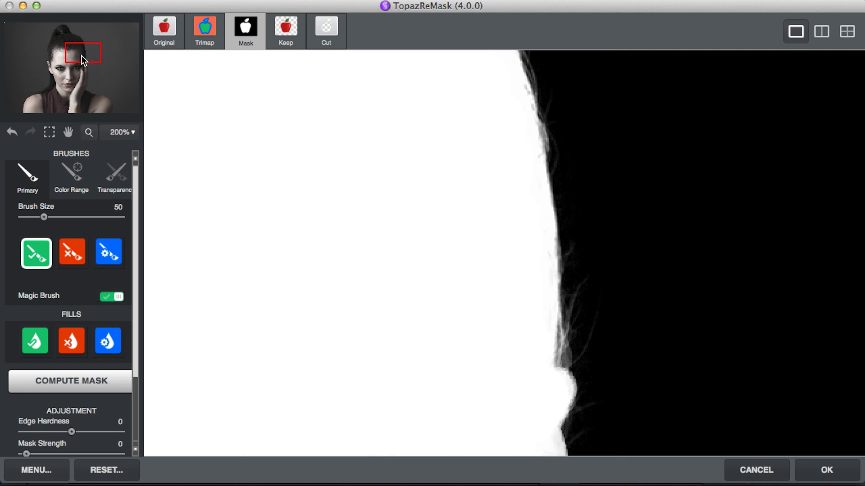
scroll(521, 253, "down", 3)
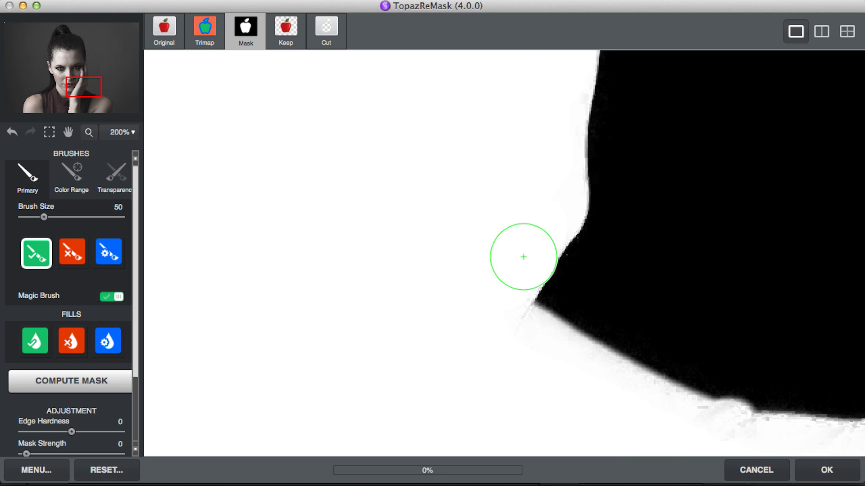
left_click(509, 332)
scroll(468, 309, "right", 3)
scroll(303, 139, "down", 3)
scroll(303, 139, "right", 2)
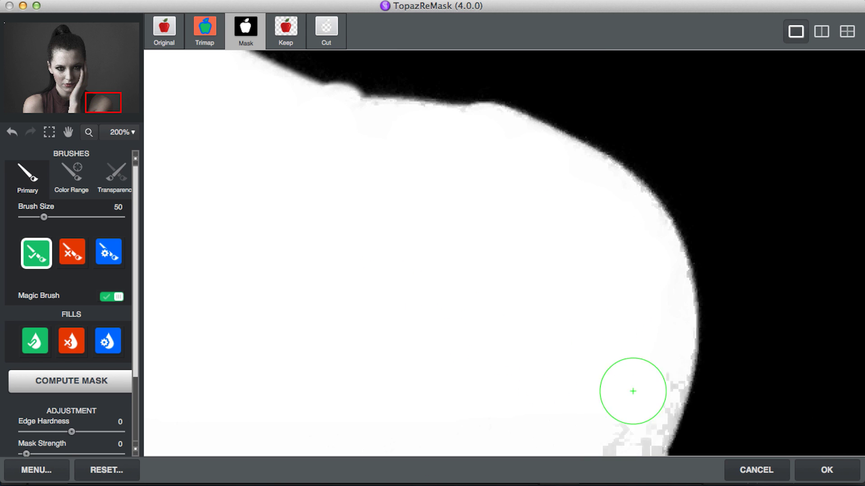
left_click(631, 390)
key("super+0")
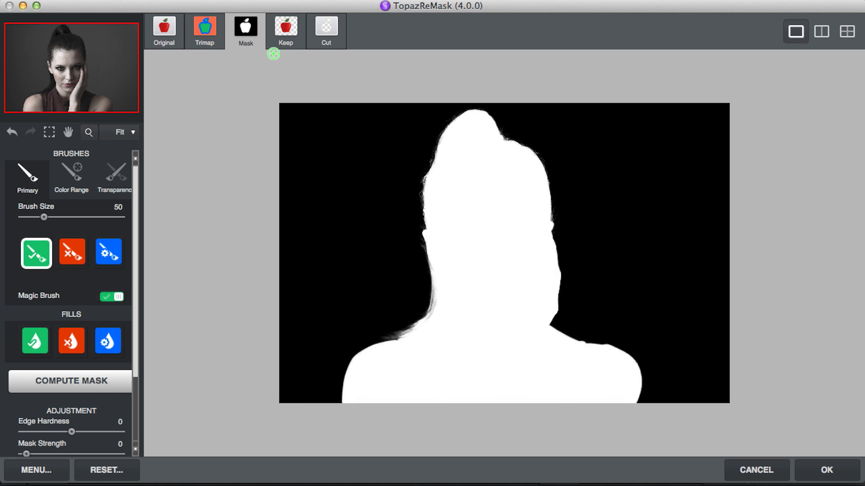
- Preview the Keep cut-out at 200% and brush away the fringe beside the ear with Cut
left_click(284, 36)
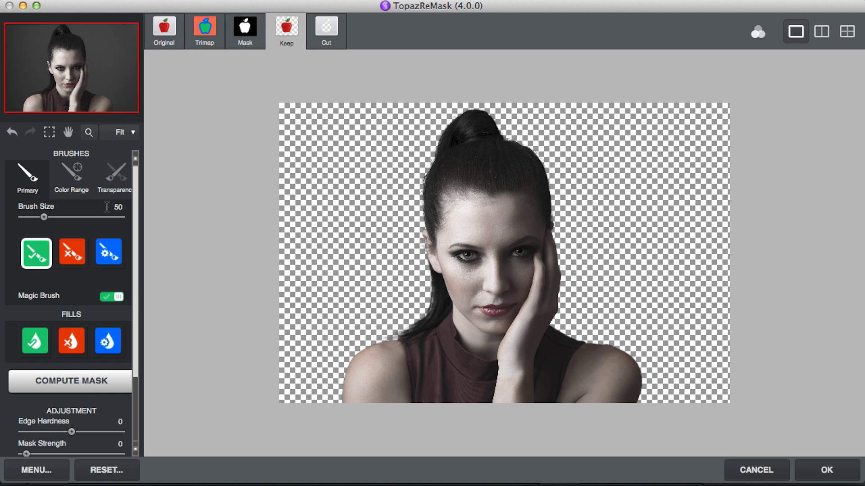
left_click(107, 133)
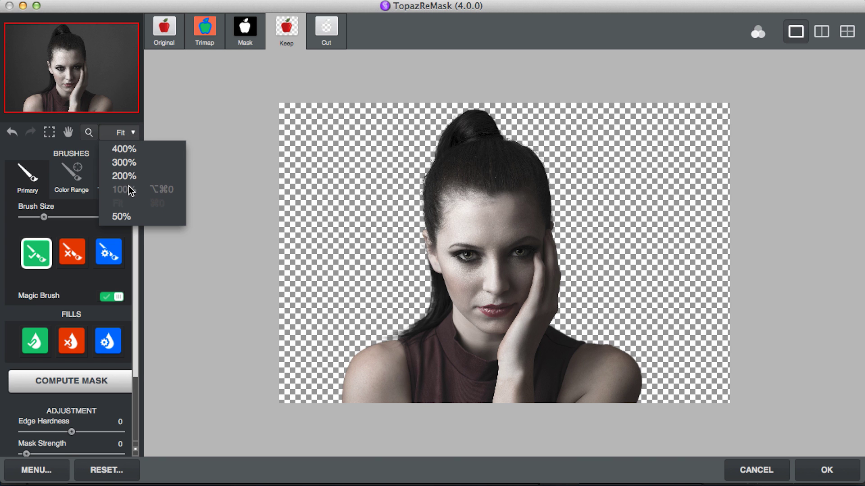
left_click(122, 175)
left_click(60, 67)
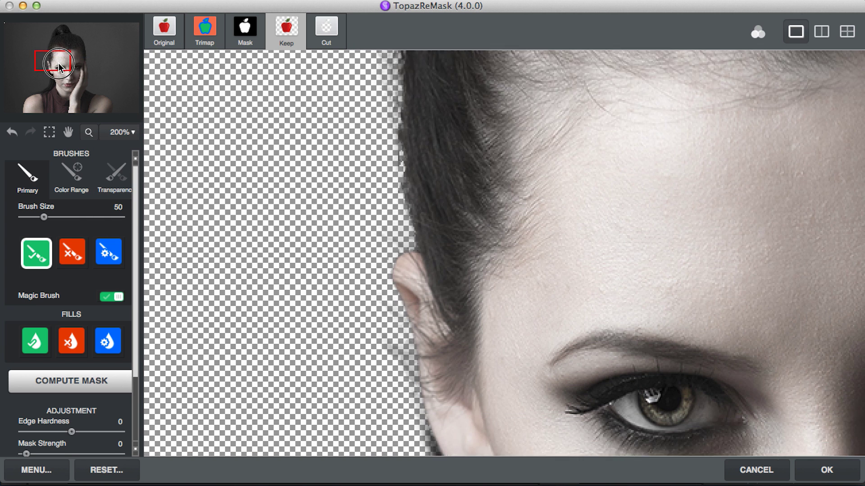
left_click_drag(60, 67, 60, 73)
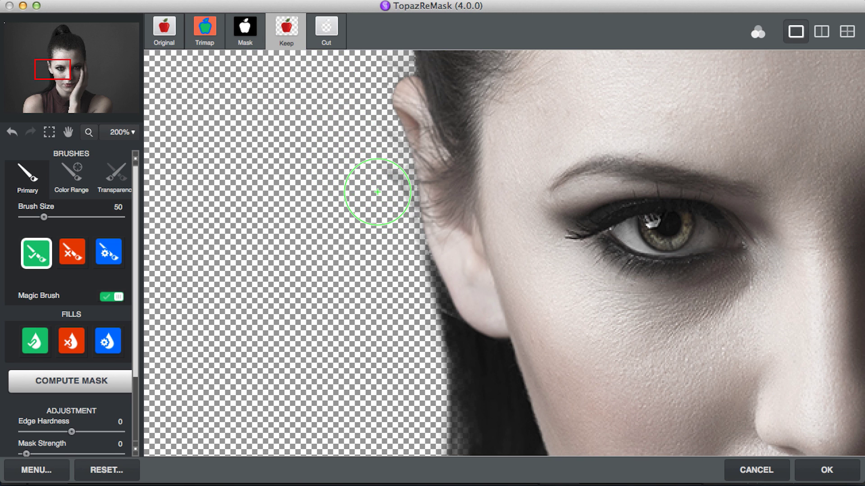
left_click(72, 252)
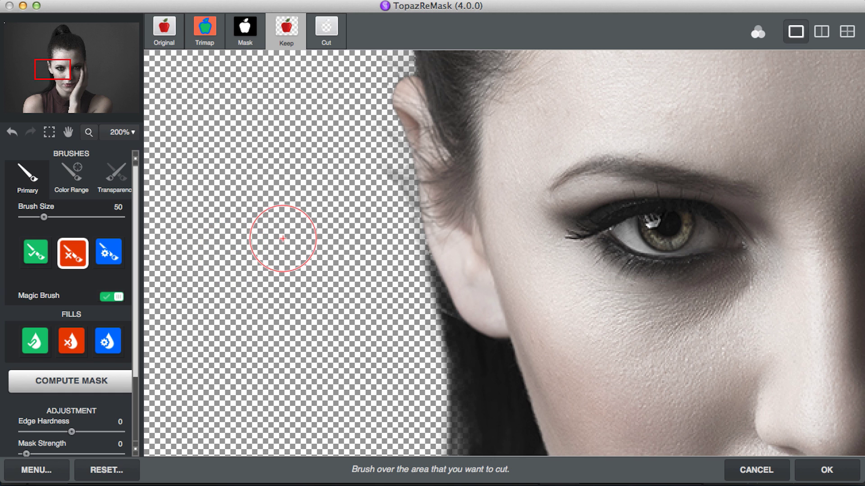
left_click_drag(357, 187, 369, 187)
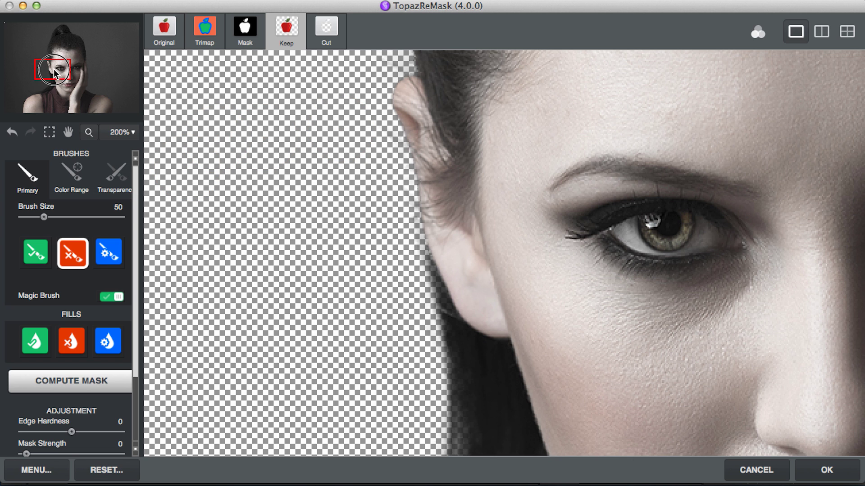
- Cut the faint fringe off the hairline, then check the hair bun and shoulder
left_click_drag(54, 74, 49, 54)
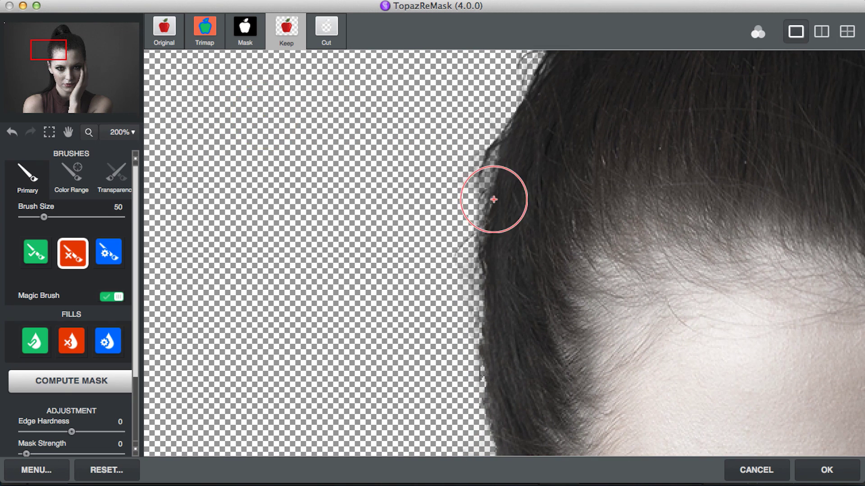
left_click_drag(441, 170, 448, 170)
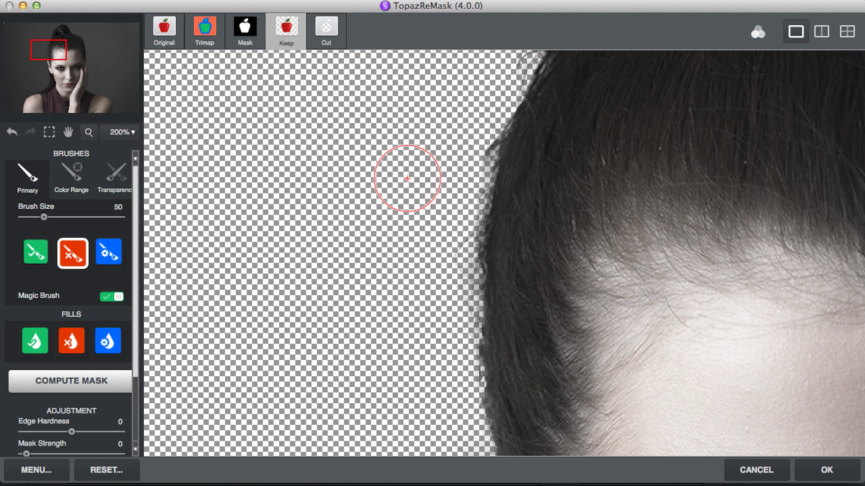
left_click_drag(51, 57, 86, 50)
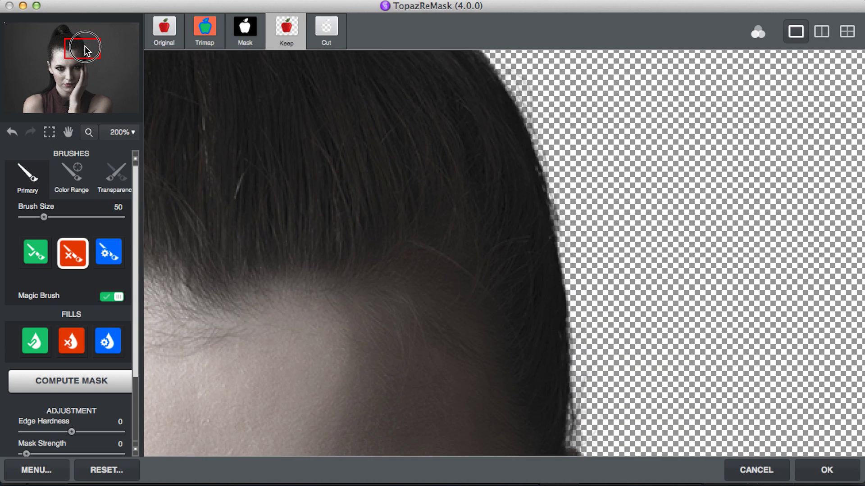
left_click_drag(85, 50, 63, 35)
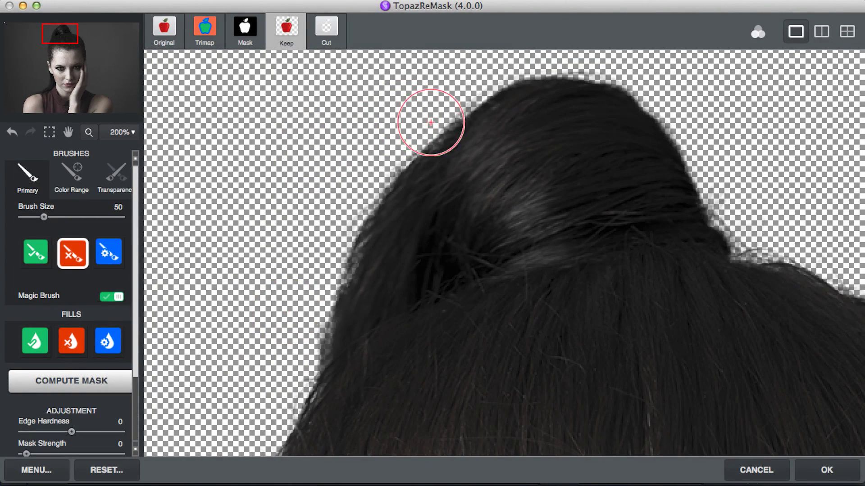
left_click(82, 32)
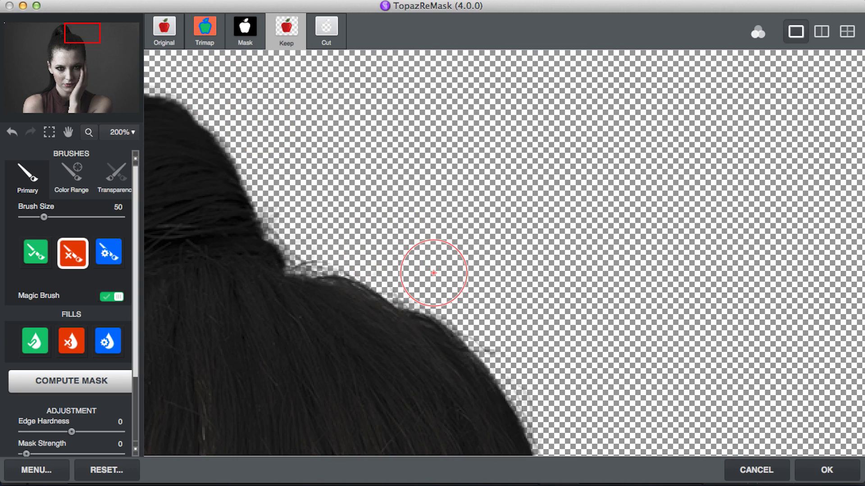
left_click(81, 57)
mouse_move(92, 79)
left_mouse_down()
mouse_move(135, 121)
mouse_move(87, 105)
left_mouse_up()
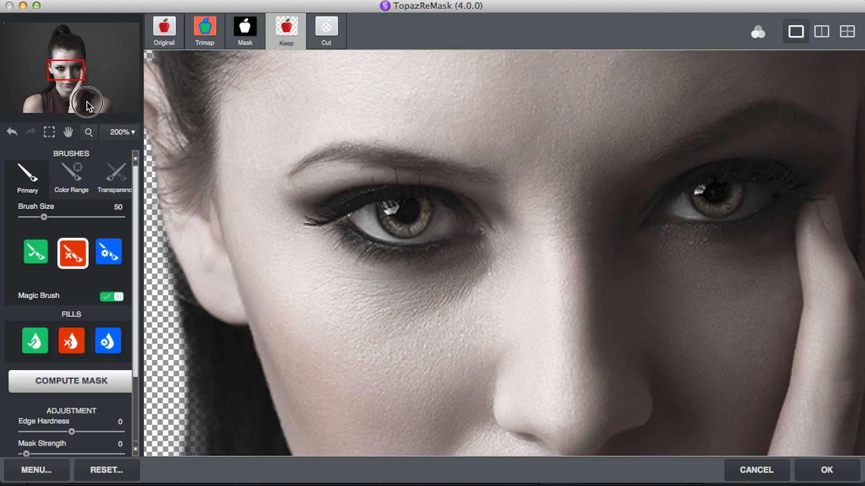
- Set the zoom to Fit and apply the mask back to Photoshop
left_click(127, 133)
left_click(131, 204)
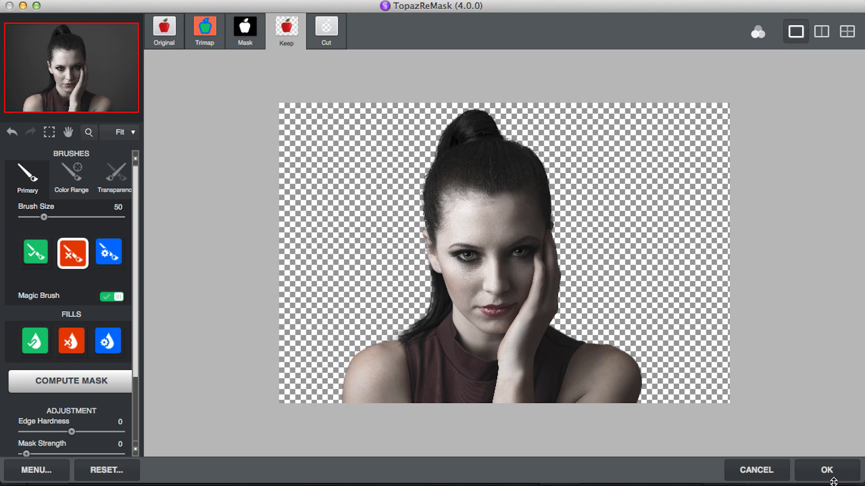
left_click(833, 479)
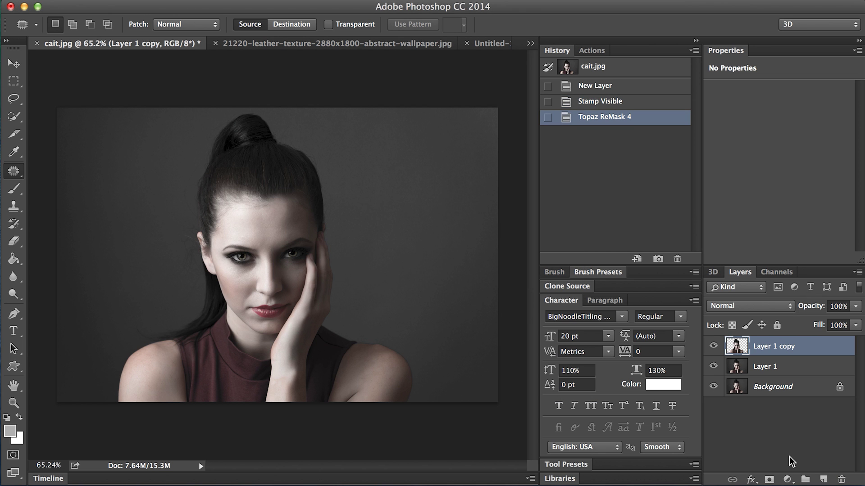
- Inspect the cut-out on transparency, then hide Layer 1 copy and select Layer 1
left_click(713, 366)
left_click(713, 388)
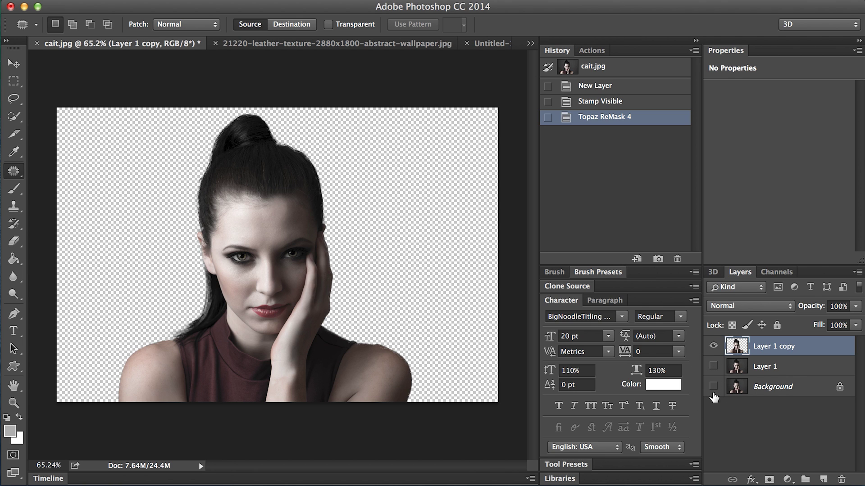
left_click(714, 388)
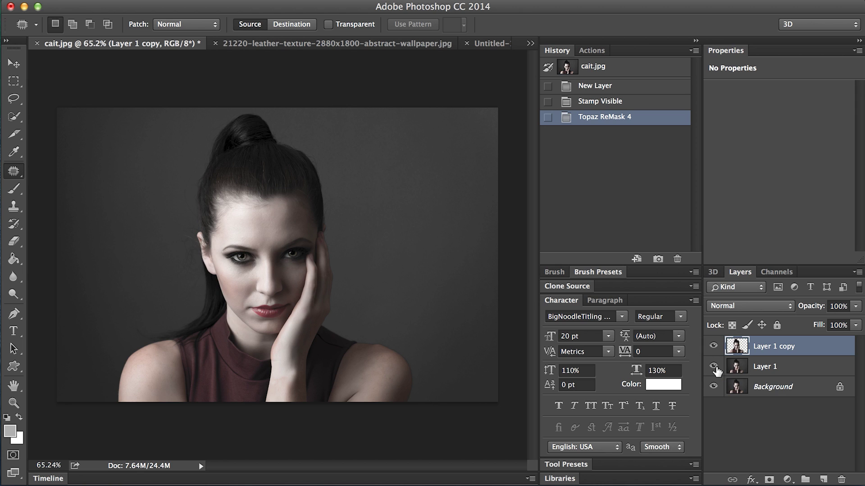
left_click(715, 347)
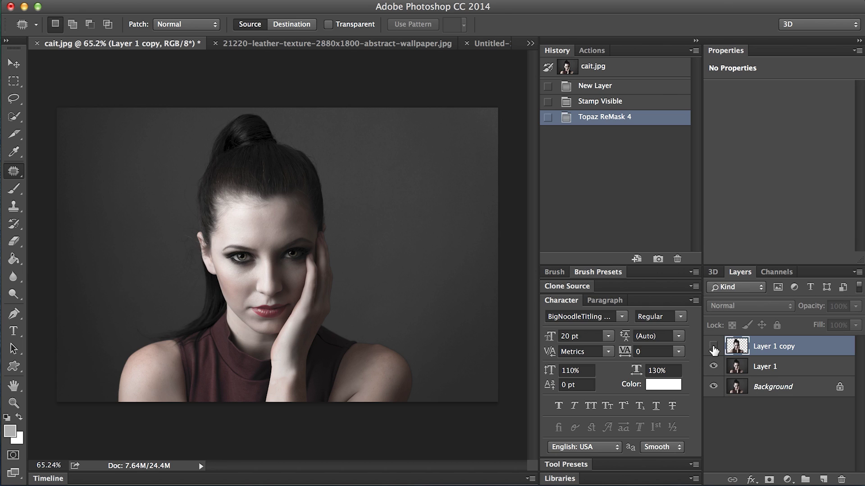
left_click(741, 368)
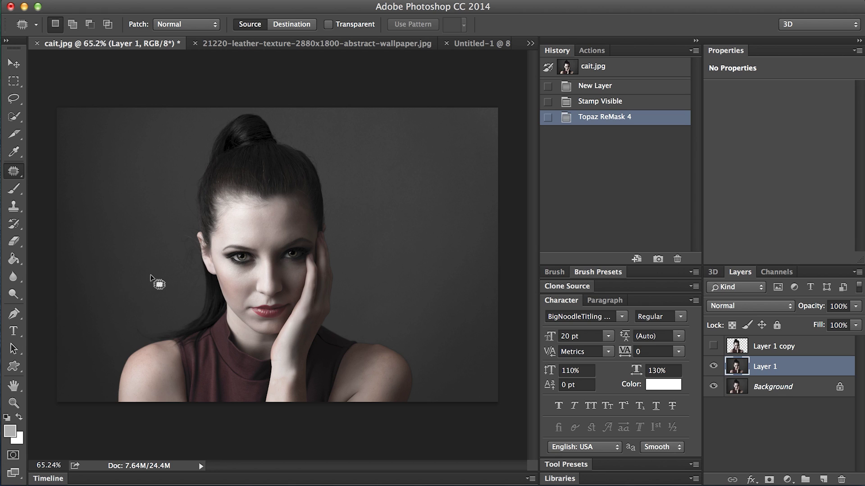
left_click(14, 259)
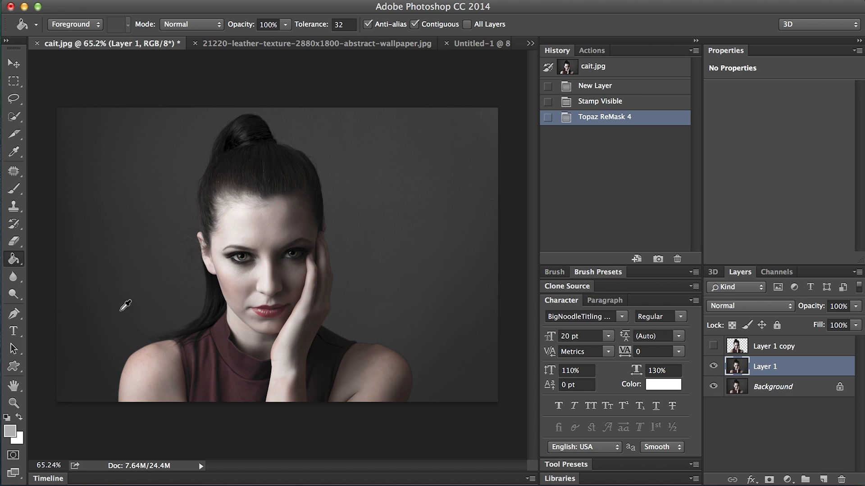
- Sample the dark backdrop grey and fill a new Layer 2 with it
left_click(74, 380, "alt")
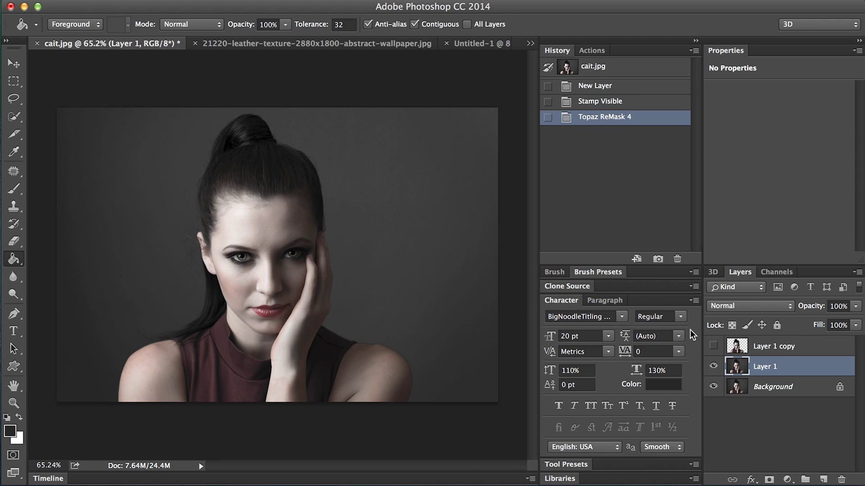
left_click(781, 351)
left_click(713, 366)
left_click(713, 387)
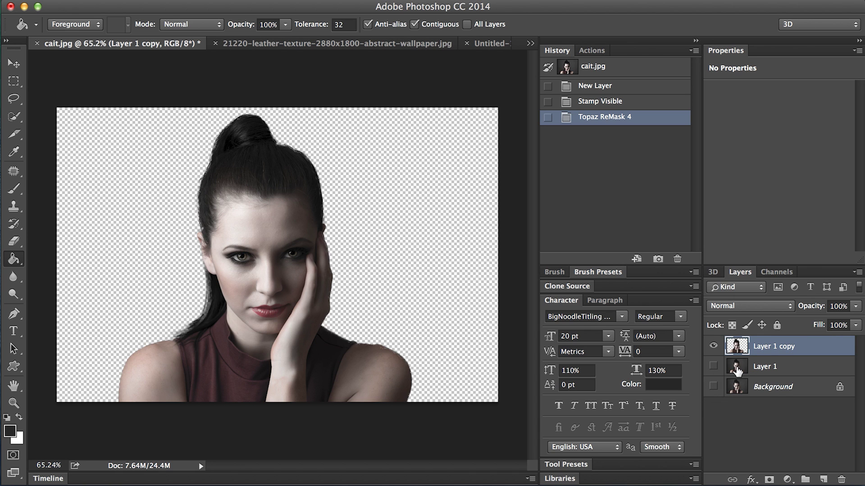
left_click(782, 370)
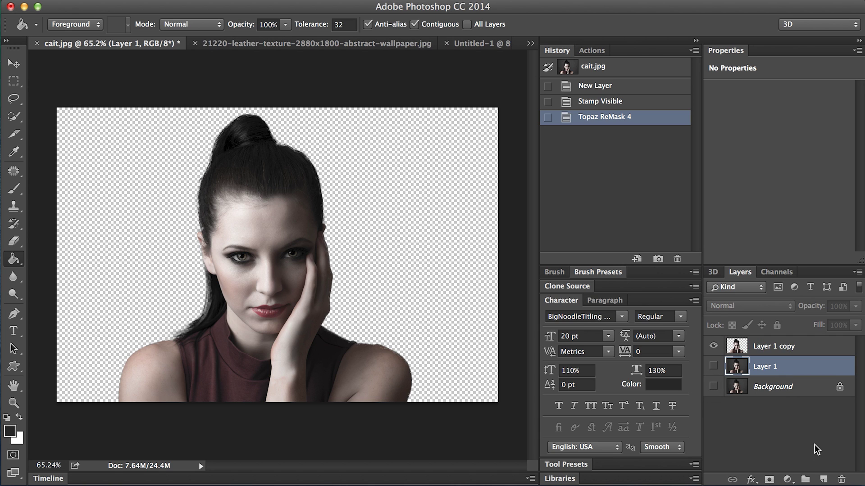
left_click(822, 481)
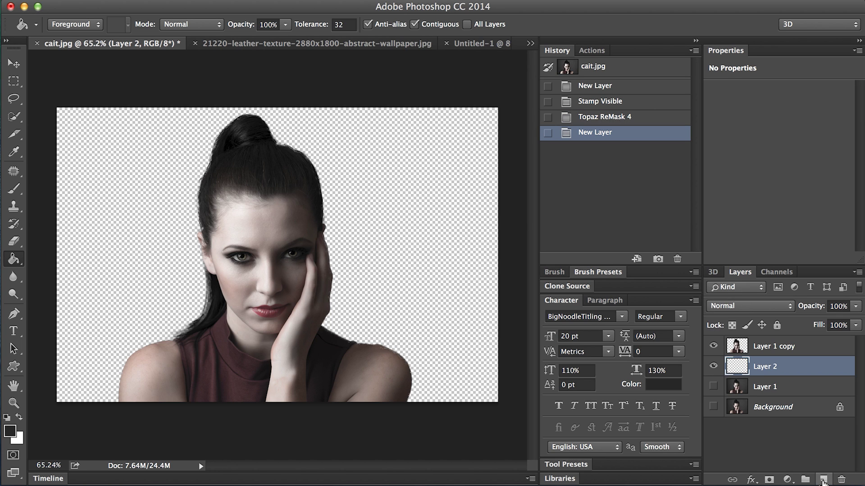
left_click(125, 240)
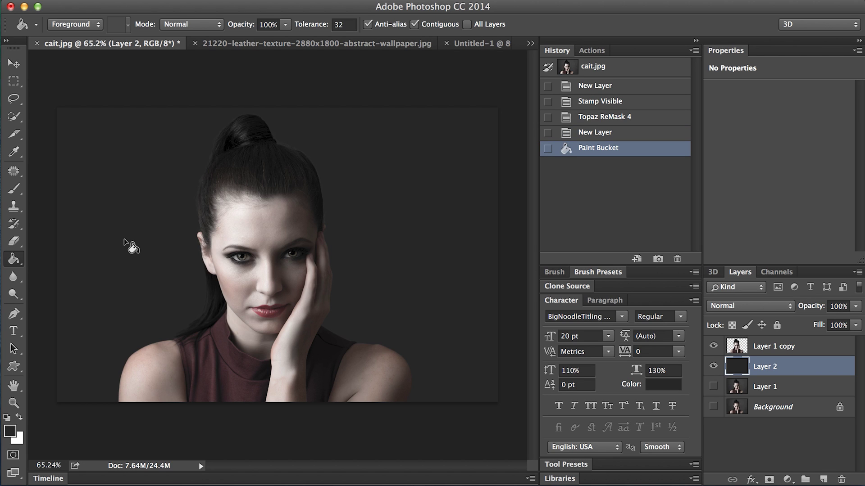
- Compare the grey fill against the original Layer 1, leaving Layer 1 hidden
left_click(714, 346)
left_click(713, 366)
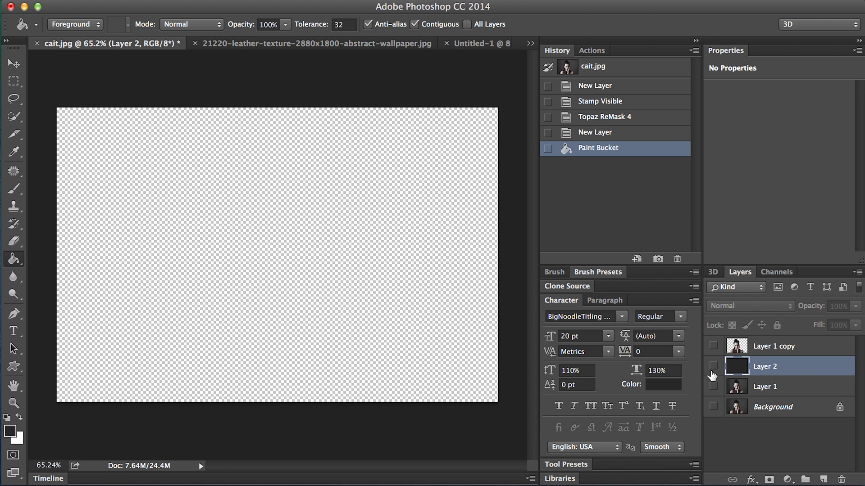
left_click(713, 387)
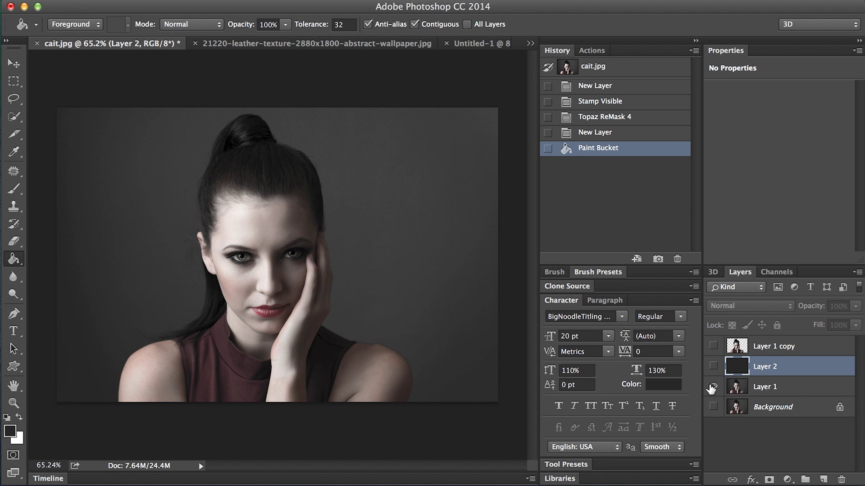
left_click(714, 346)
left_click(714, 366)
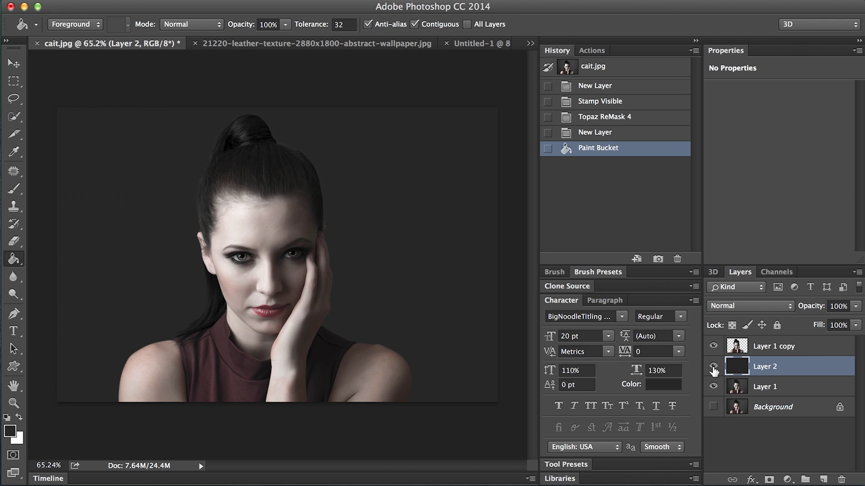
left_click(714, 387)
- Add a Curves layer above Layer 2 with a raised midpoint and inverted black mask
left_click(793, 351)
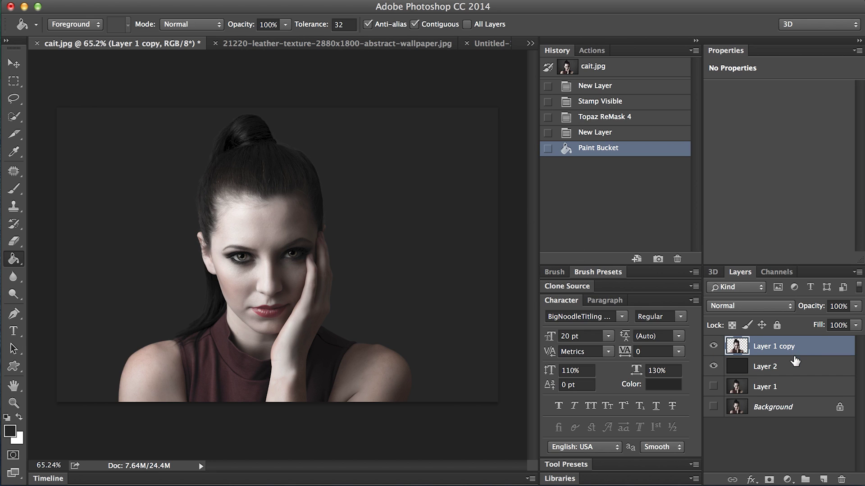
left_click(792, 369)
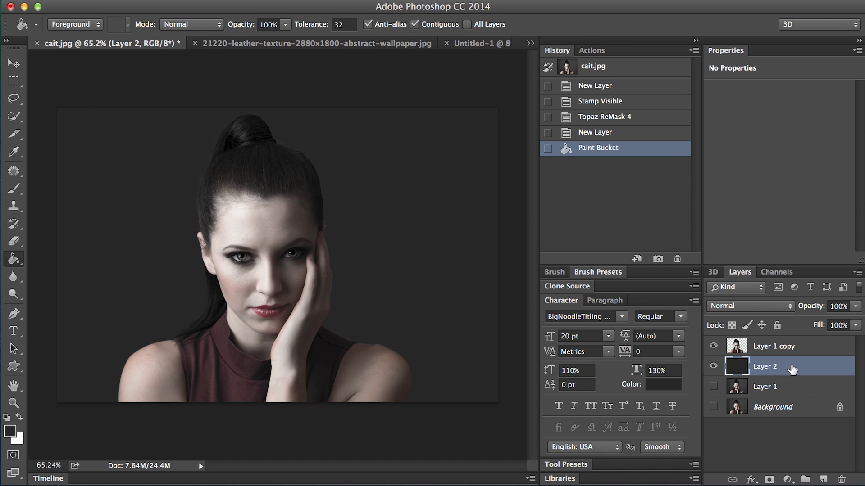
left_click(788, 480)
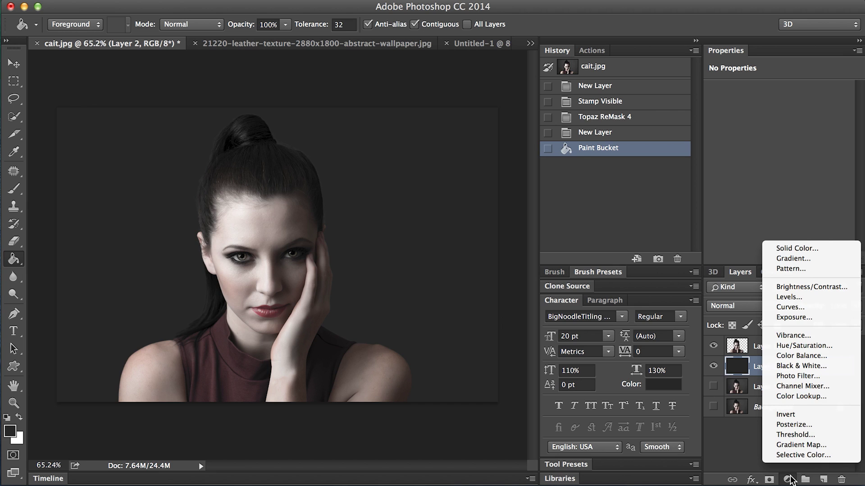
left_click(799, 306)
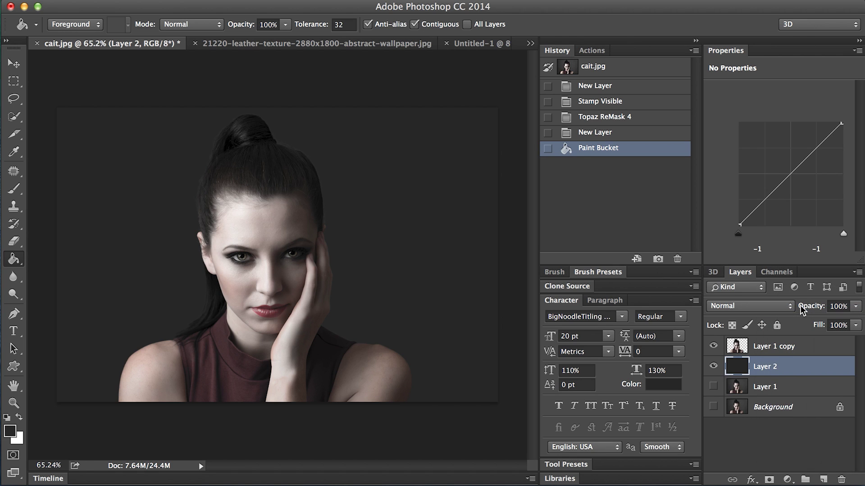
left_click(791, 175)
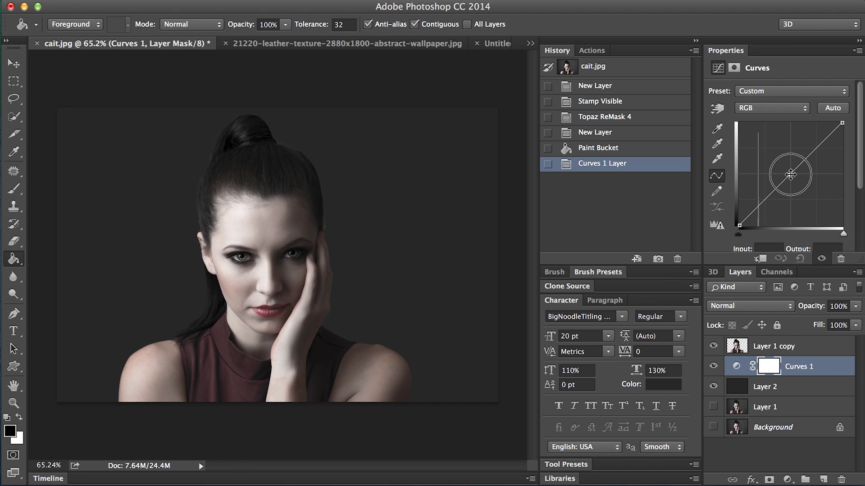
left_click_drag(790, 174, 787, 167)
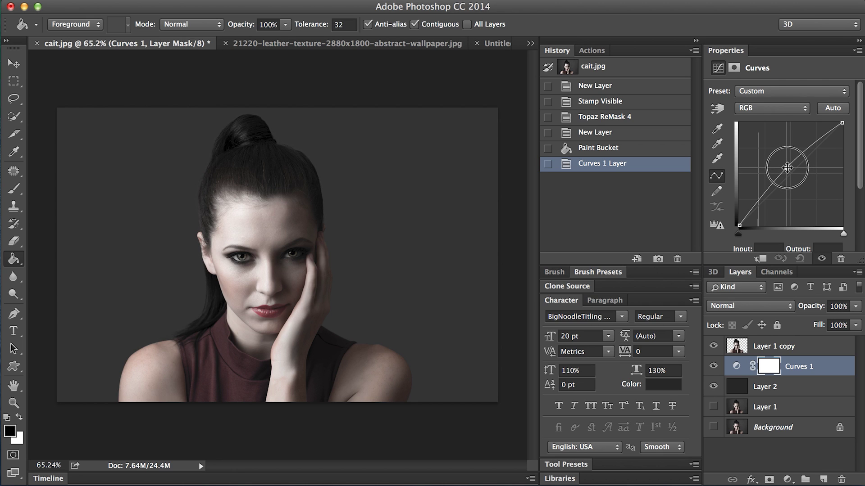
left_click(769, 366)
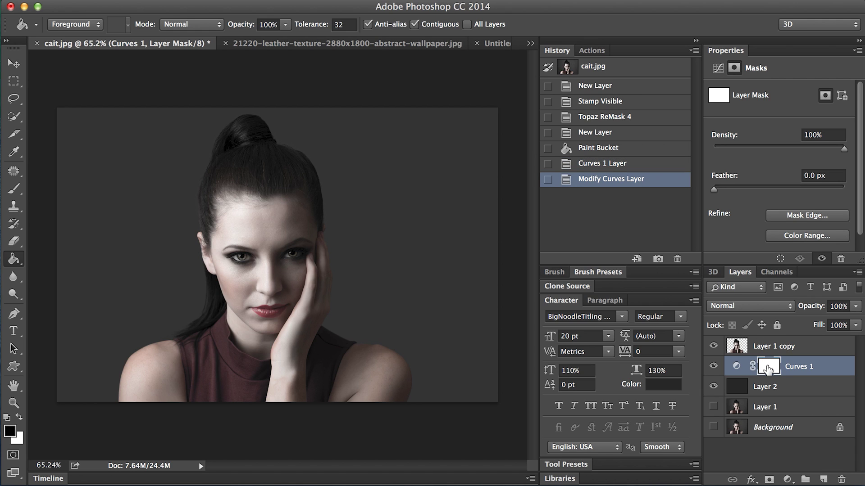
key("super+i")
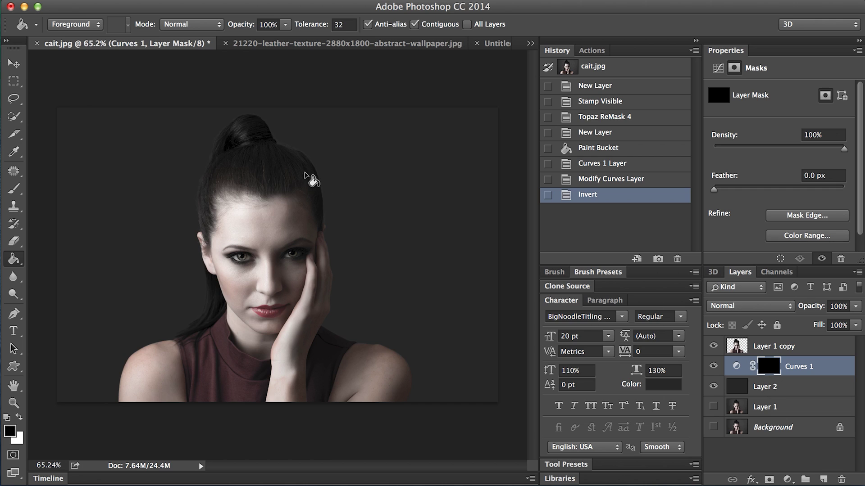
key("b")
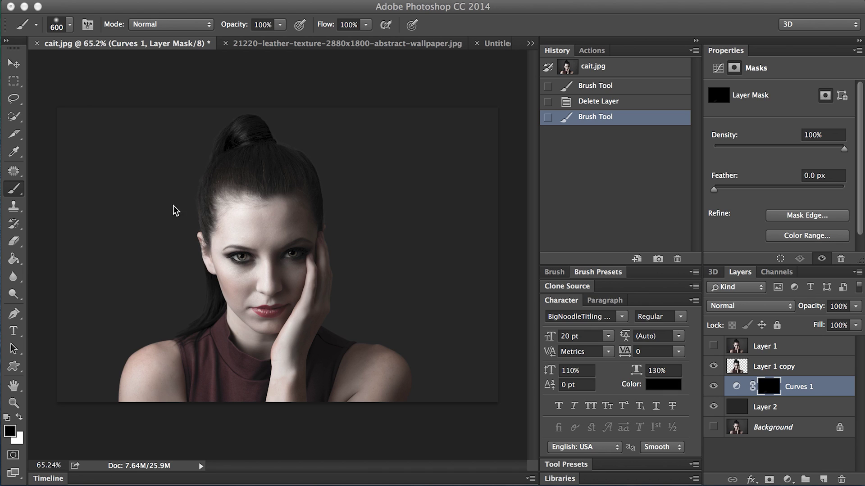
- Paint white on the Curves 1 mask around the head and left side using 400–600 px brushes
left_click(189, 201)
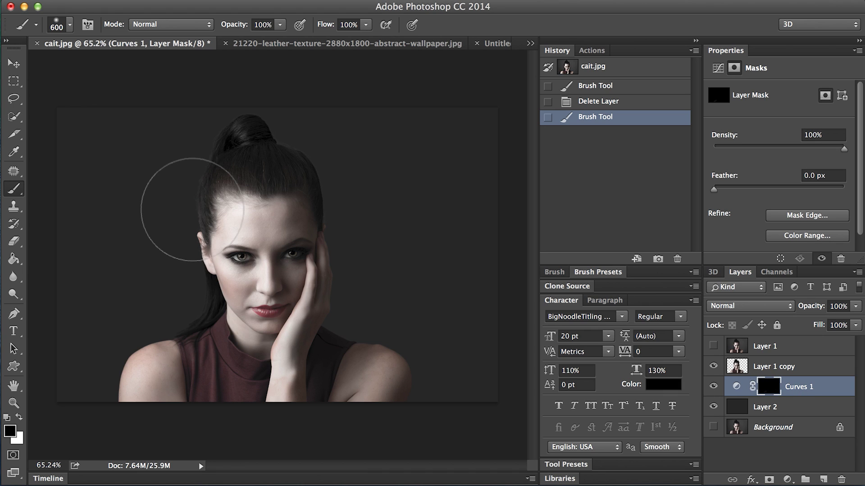
key("x")
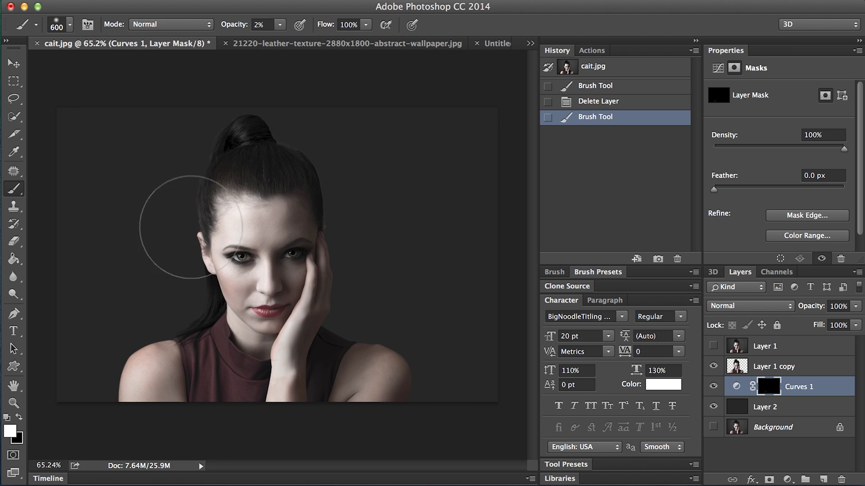
left_click_drag(186, 289, 158, 167)
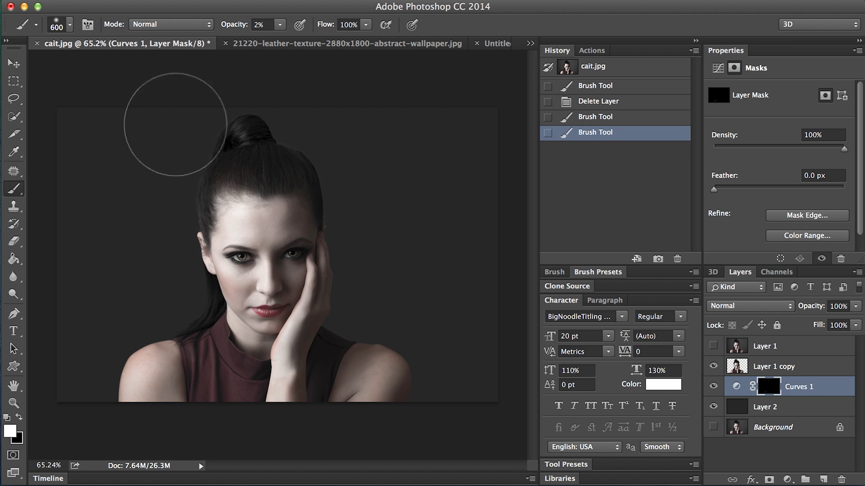
left_click_drag(179, 314, 174, 293)
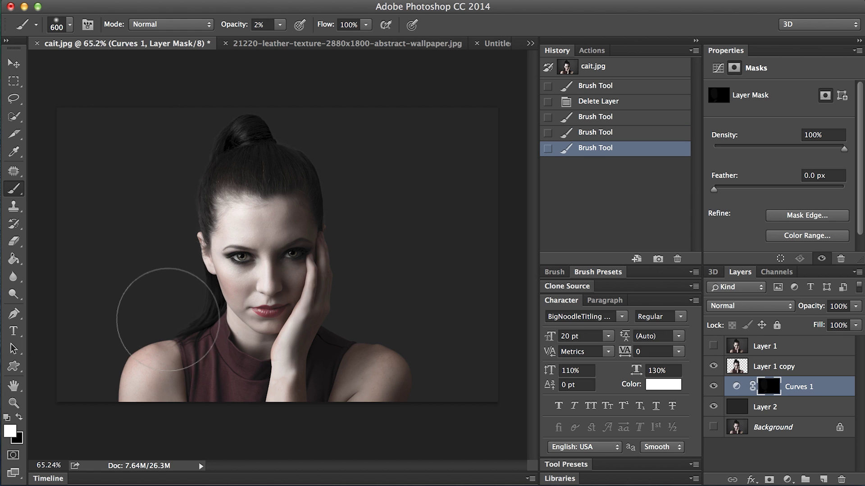
left_click_drag(155, 309, 165, 309)
key("bracketleft")
key("bracketleft")
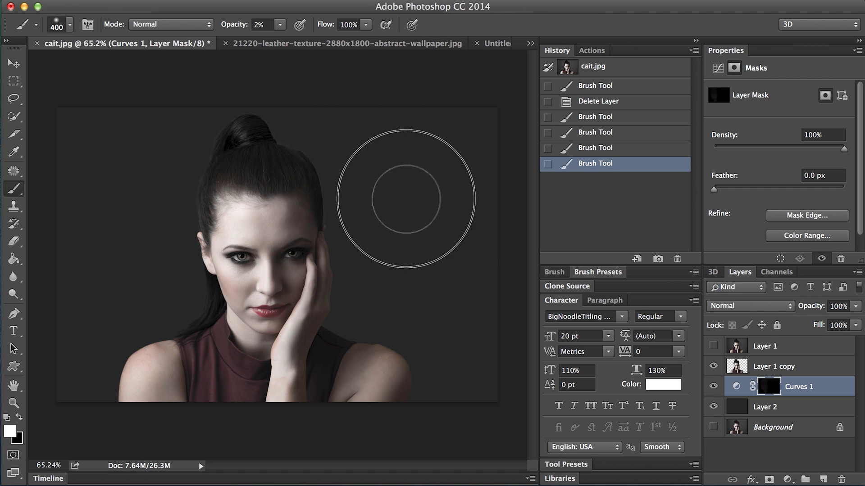
left_click_drag(434, 39, 315, 100)
mouse_move(126, 95)
left_mouse_down()
mouse_move(68, 117)
mouse_move(141, 190)
mouse_move(120, 167)
mouse_move(107, 209)
mouse_move(127, 269)
left_mouse_up()
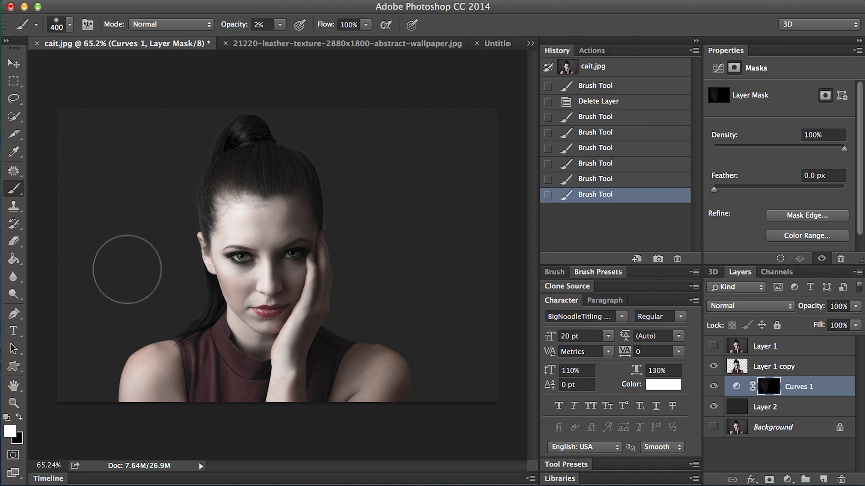
mouse_move(126, 270)
left_mouse_down()
mouse_move(174, 349)
mouse_move(207, 112)
mouse_move(82, 216)
mouse_move(131, 106)
mouse_move(283, 259)
mouse_move(315, 164)
mouse_move(170, 139)
mouse_move(190, 251)
mouse_move(243, 154)
mouse_move(456, 158)
left_mouse_up()
key("bracketright")
key("bracketright")
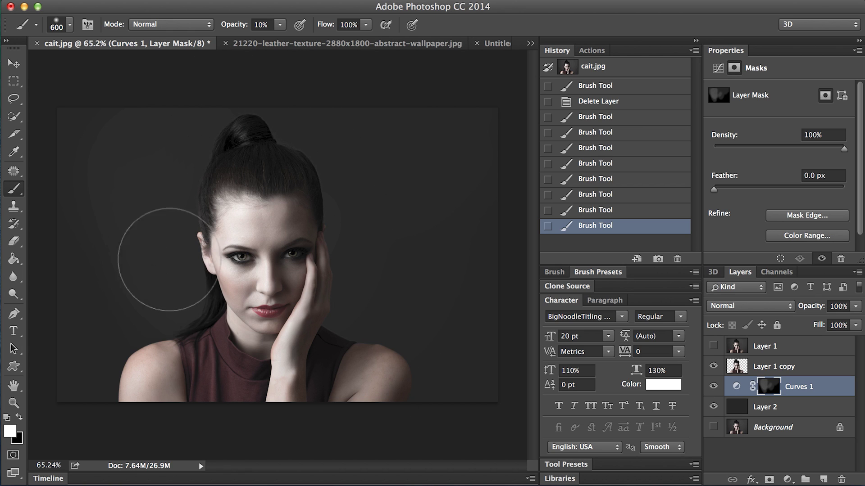
left_click_drag(118, 296, 119, 221)
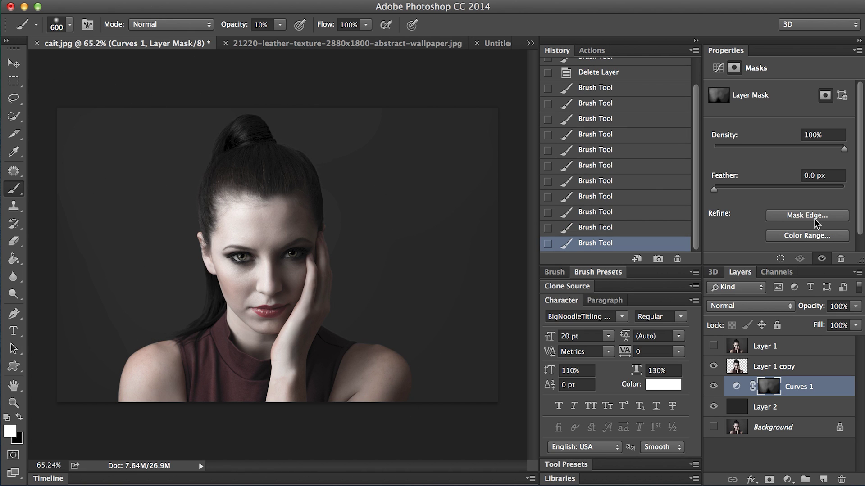
- Toggle Layer 1 to compare the result, then paint more light into the background
left_click(713, 346)
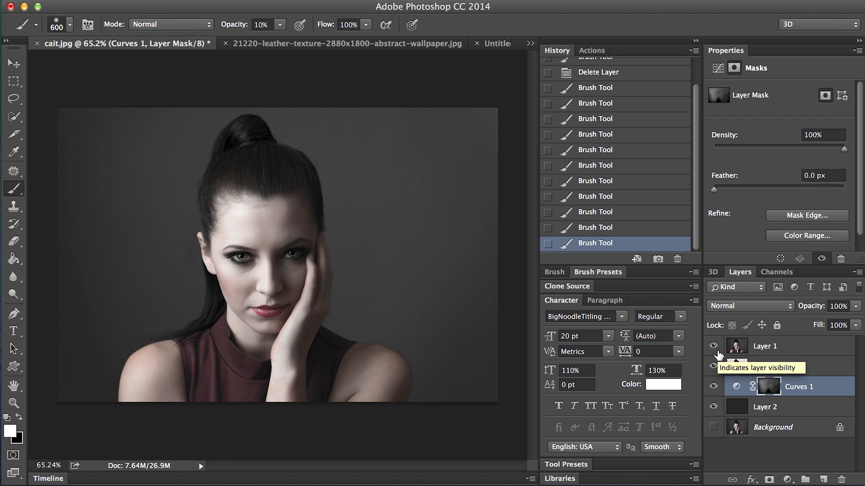
left_click(715, 348)
left_click(713, 345)
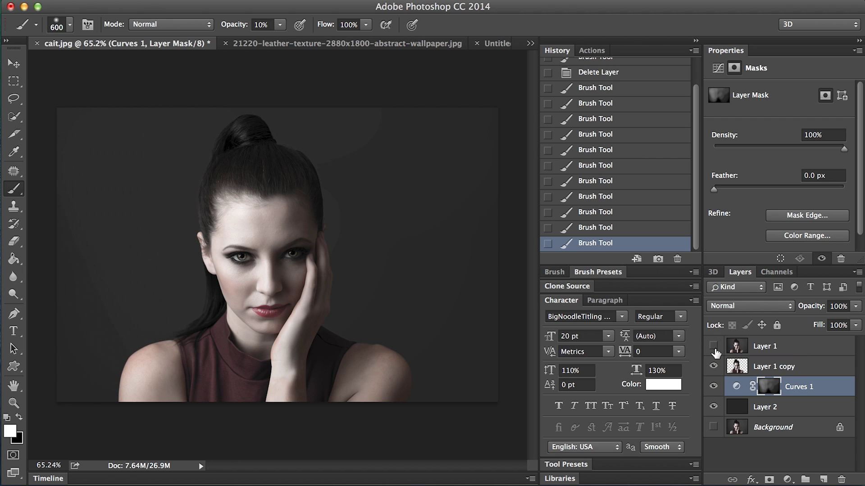
left_click(714, 346)
left_click(713, 345)
mouse_move(307, 146)
left_mouse_down()
mouse_move(386, 151)
mouse_move(428, 135)
mouse_move(390, 242)
mouse_move(367, 273)
mouse_move(420, 164)
left_mouse_up()
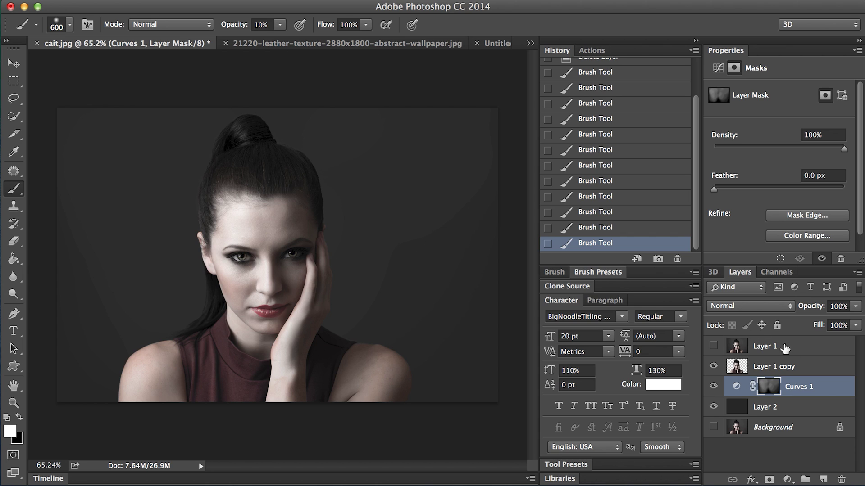
- Raise the Curves 1 midpoint slightly and paint white on its mask over the right background
left_click(815, 387)
left_click_drag(787, 167, 783, 164)
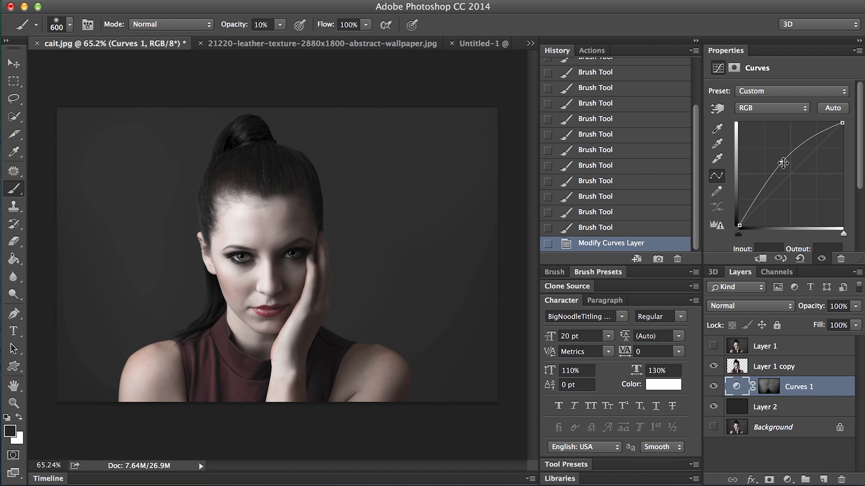
left_click(769, 387)
key("x")
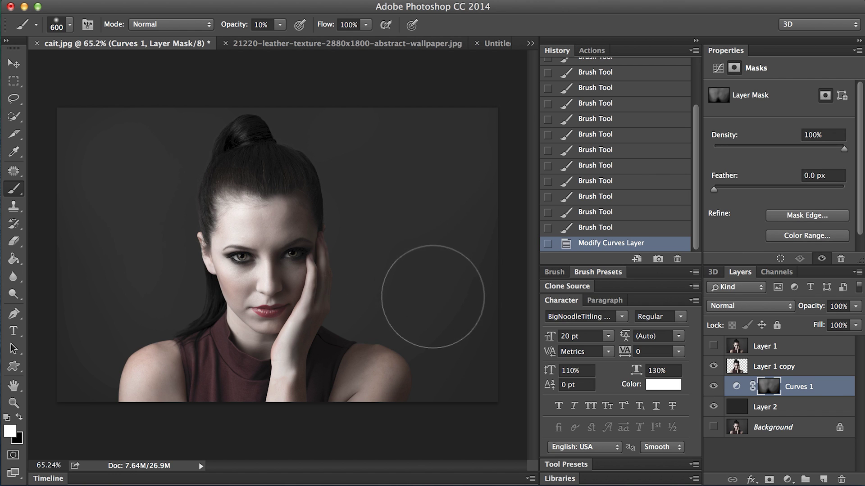
mouse_move(424, 279)
left_mouse_down()
mouse_move(444, 329)
mouse_move(484, 286)
left_mouse_up()
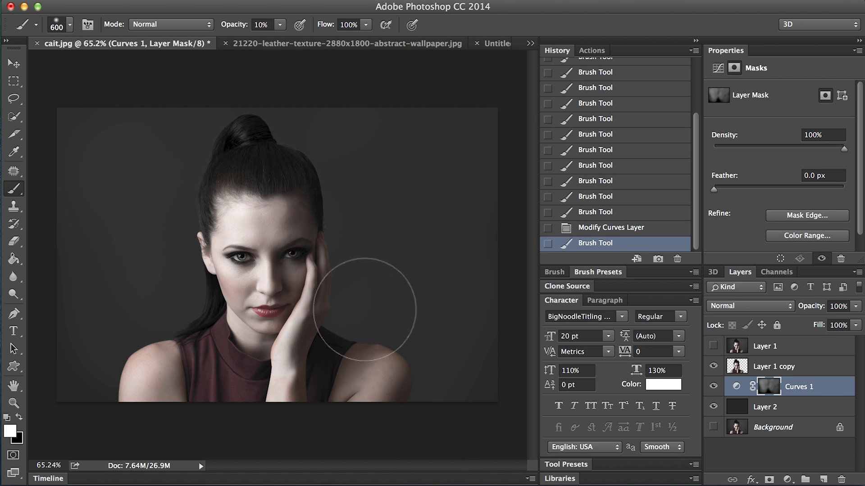
left_click(353, 129)
mouse_move(383, 231)
left_mouse_down()
mouse_move(396, 311)
mouse_move(379, 216)
left_mouse_up()
left_click_drag(134, 334, 131, 255)
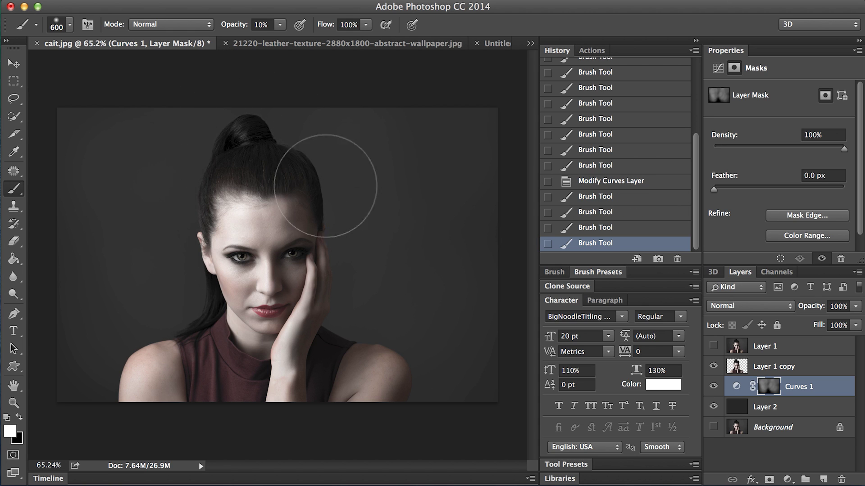
left_click_drag(314, 164, 357, 203)
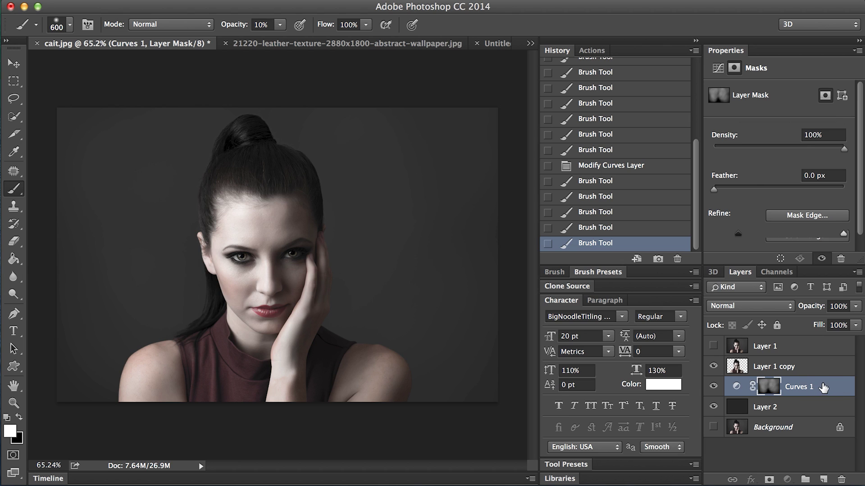
left_click(735, 386)
left_click(787, 479)
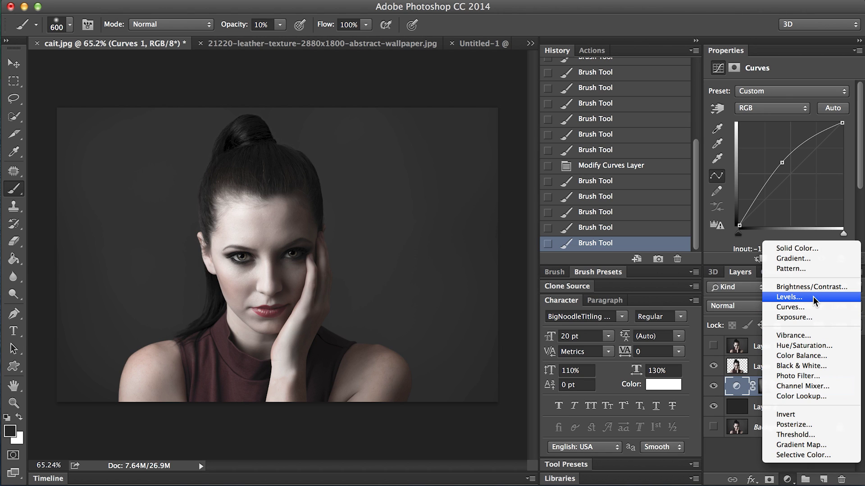
- Add an Exposure adjustment at +1.21 and invert its mask to hide it
left_click(810, 316)
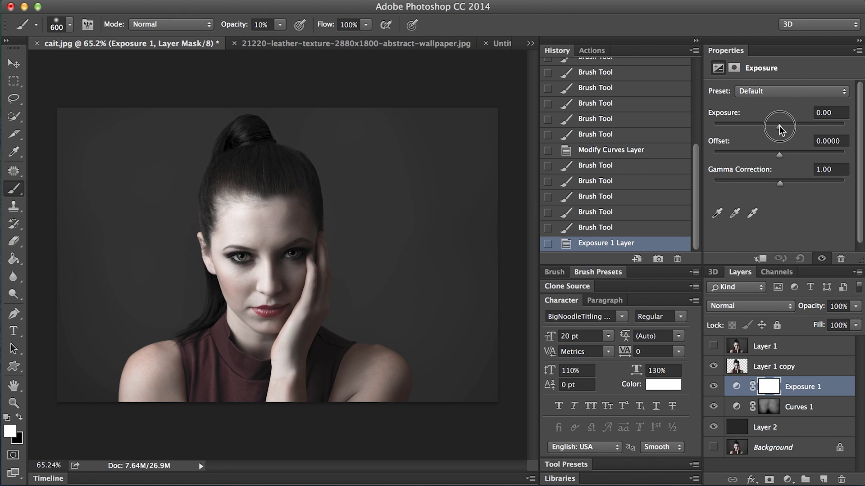
left_click_drag(779, 126, 790, 123)
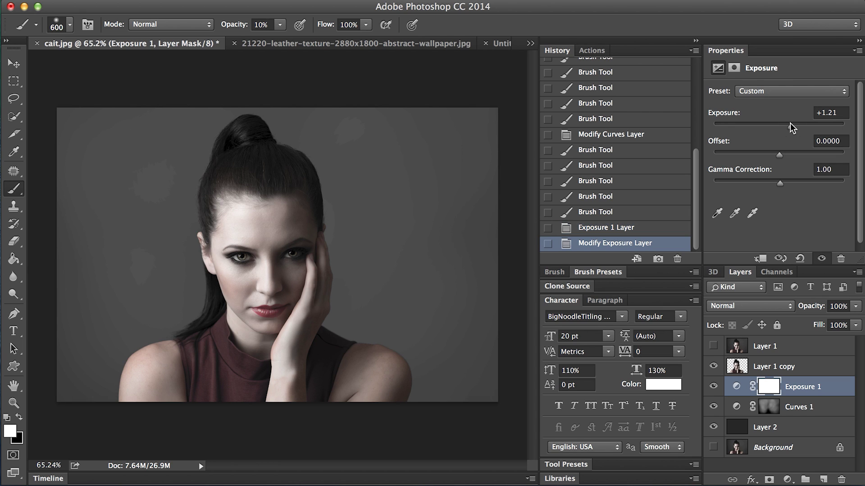
left_click(769, 386)
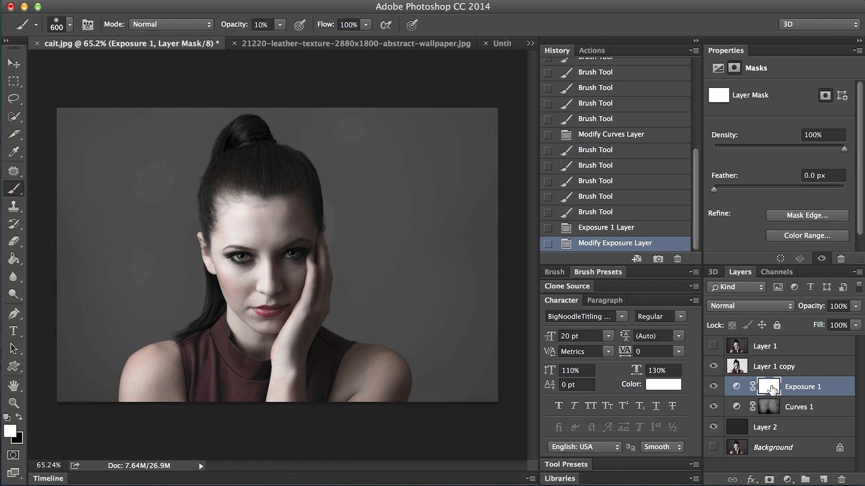
key("cmd+i")
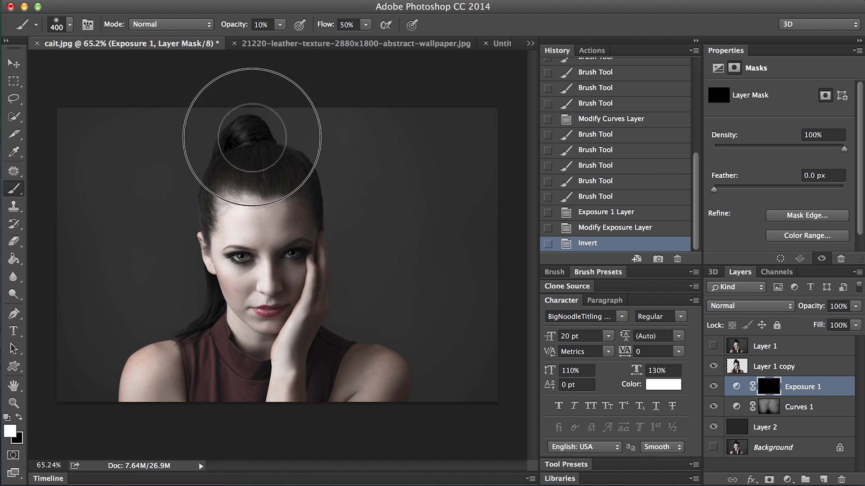
- Paint the brightening into the background with a 400px, 50% flow brush, then go to the leather document
key("bracketleft")
key("bracketleft")
key("shift+5")
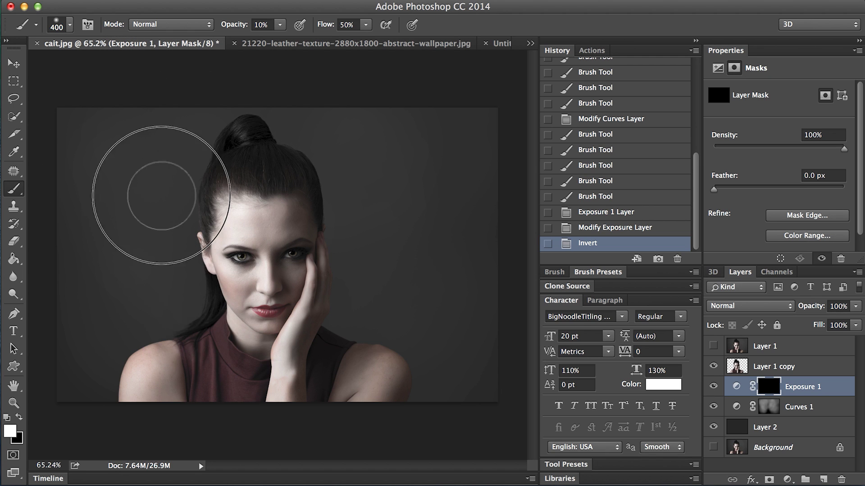
mouse_move(166, 336)
left_mouse_down()
mouse_move(106, 194)
mouse_move(94, 183)
mouse_move(126, 347)
left_mouse_up()
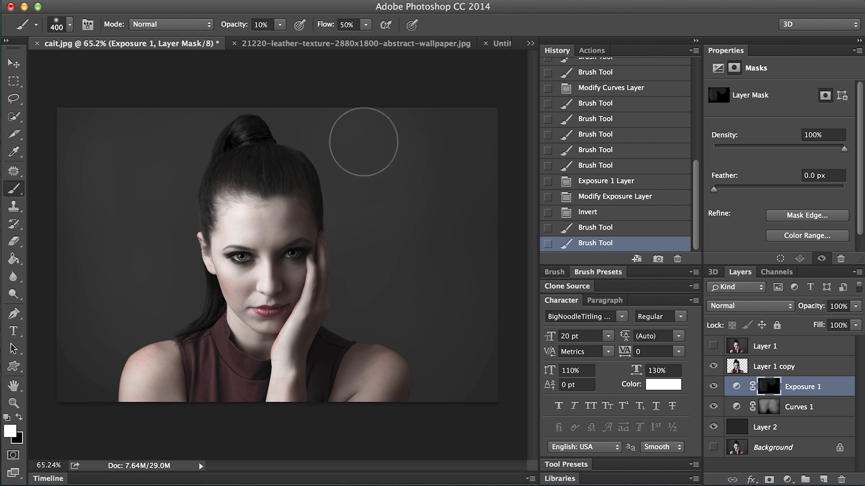
mouse_move(325, 314)
left_mouse_down()
mouse_move(343, 328)
mouse_move(312, 158)
mouse_move(262, 342)
mouse_move(455, 342)
mouse_move(440, 97)
mouse_move(205, 164)
mouse_move(122, 100)
left_mouse_up()
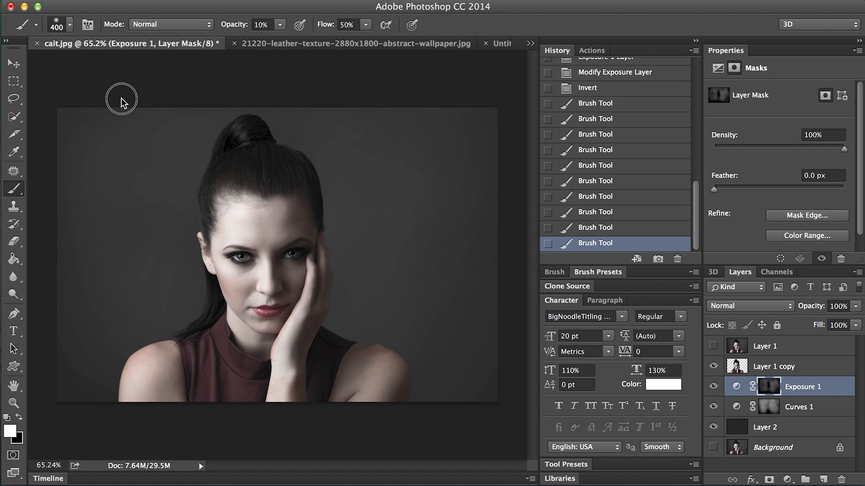
mouse_move(197, 181)
left_mouse_down()
mouse_move(348, 183)
mouse_move(203, 241)
left_mouse_up()
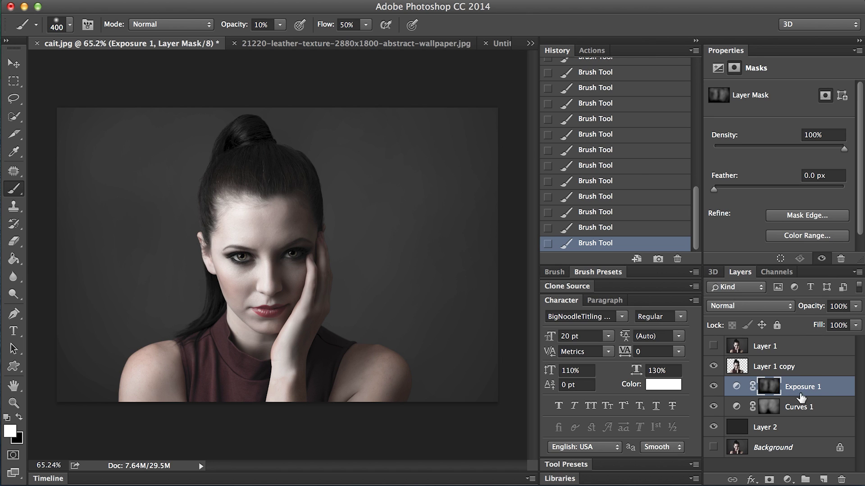
left_click(340, 42)
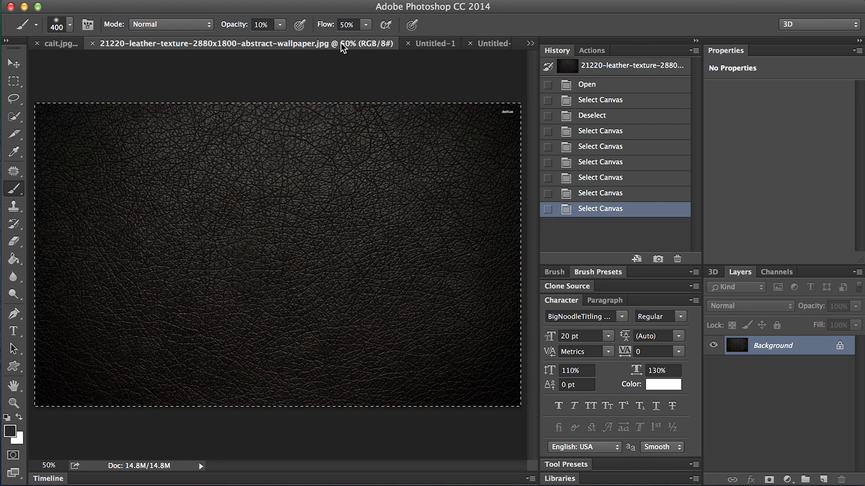
- Copy the whole leather texture and paste it into a new Layer 3 above Layer 2 in cait.jpg
key("super+a")
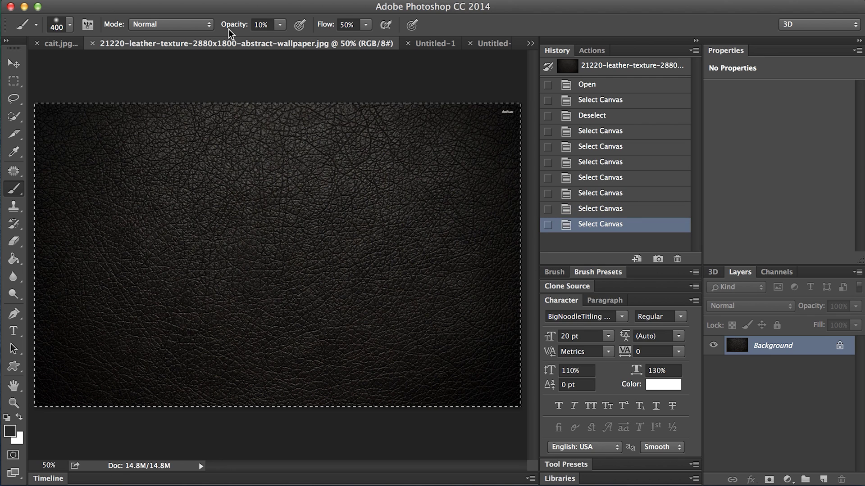
left_click(58, 43)
left_click(796, 427)
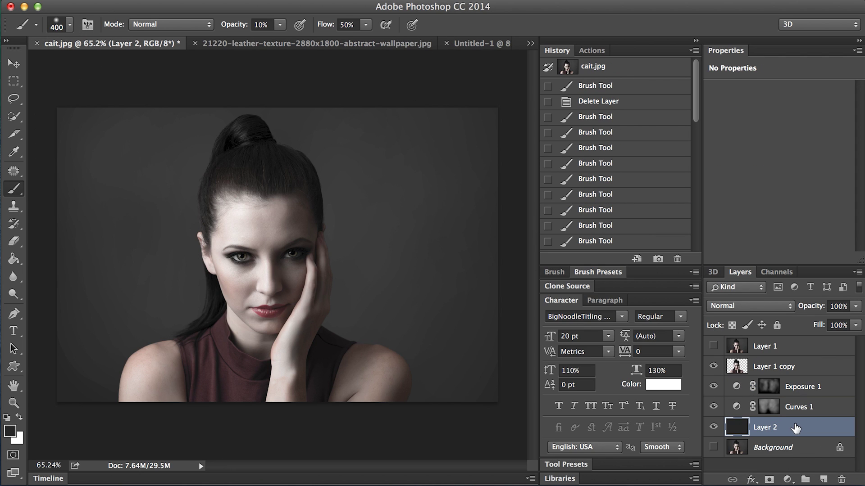
left_click(823, 480)
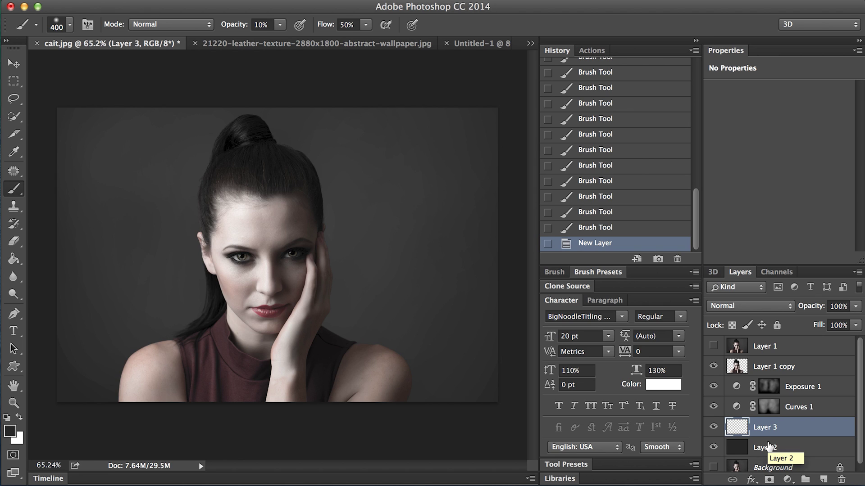
key("super+v")
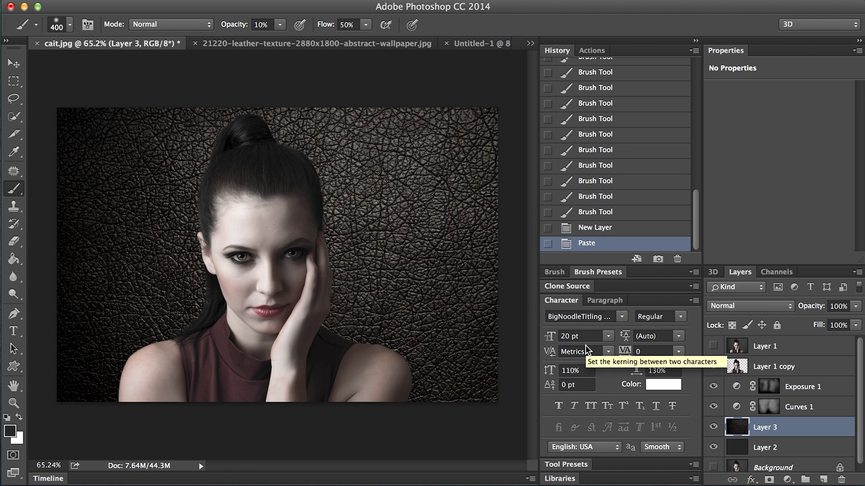
- Try Lighten, Screen, Overlay, Soft Light and Hard Light blend modes on Layer 3, keeping Hard Light
left_click(763, 306)
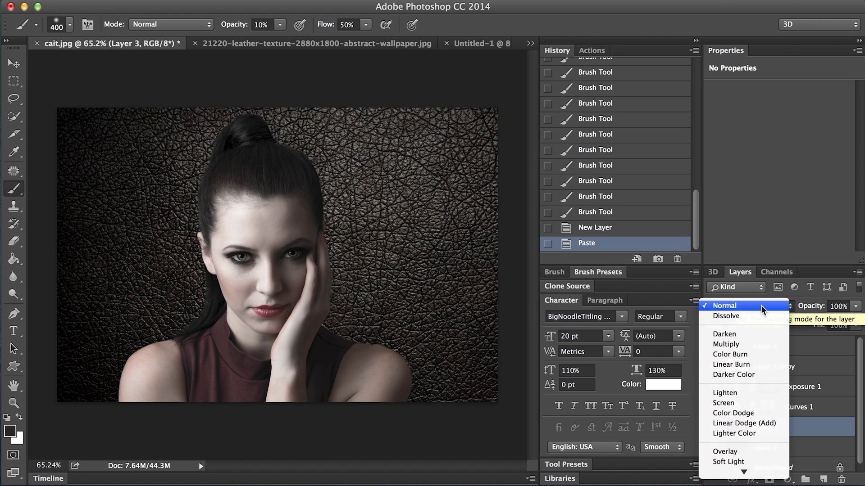
left_click(739, 392)
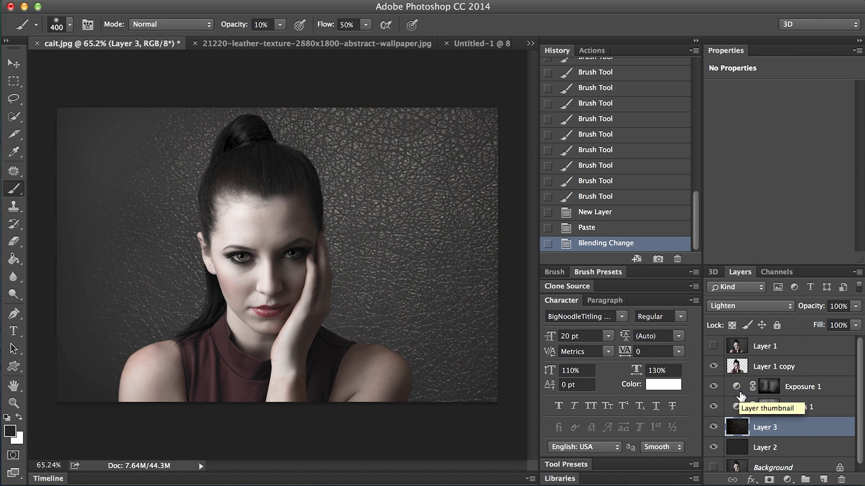
left_click(761, 306)
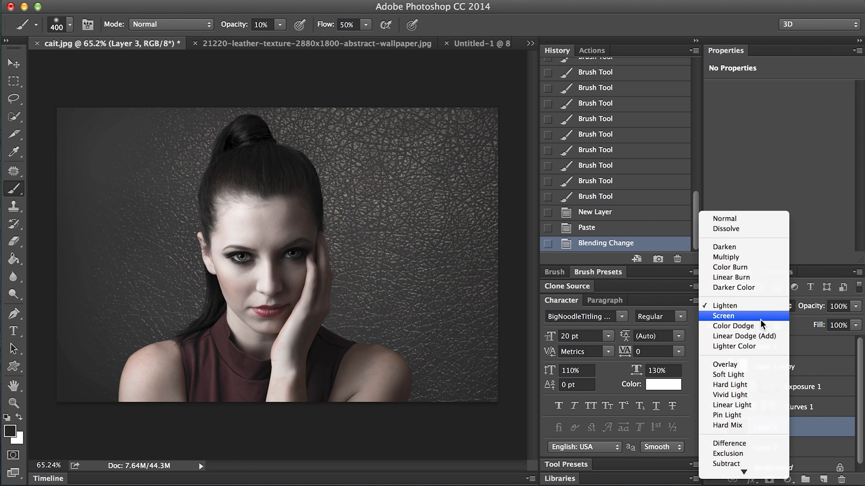
left_click(761, 320)
left_click(768, 306)
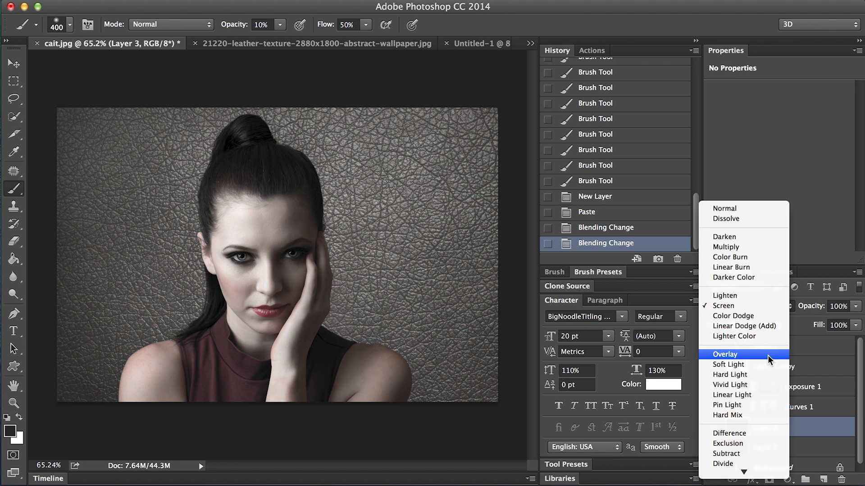
left_click(767, 355)
left_click(774, 306)
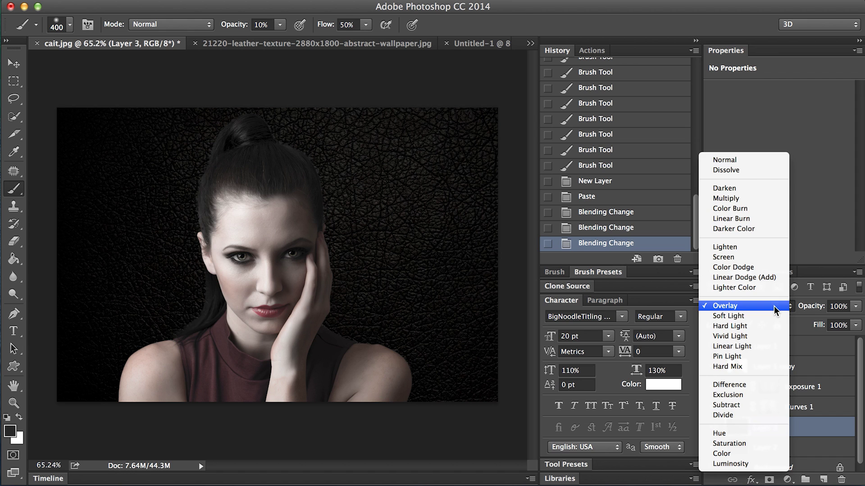
left_click(770, 316)
left_click(767, 308)
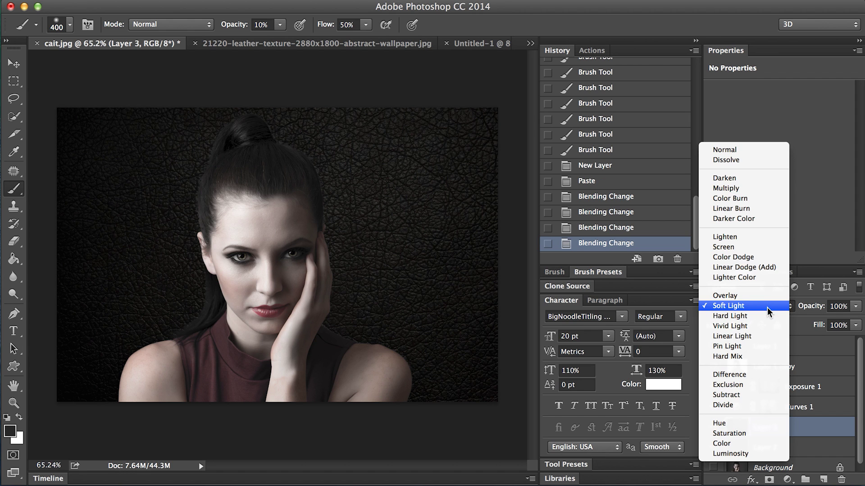
left_click(766, 316)
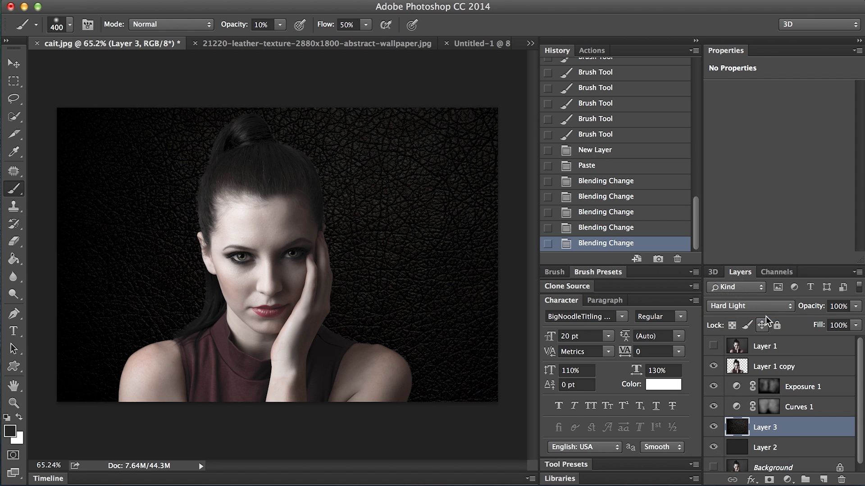
left_click(765, 306)
left_click(766, 306)
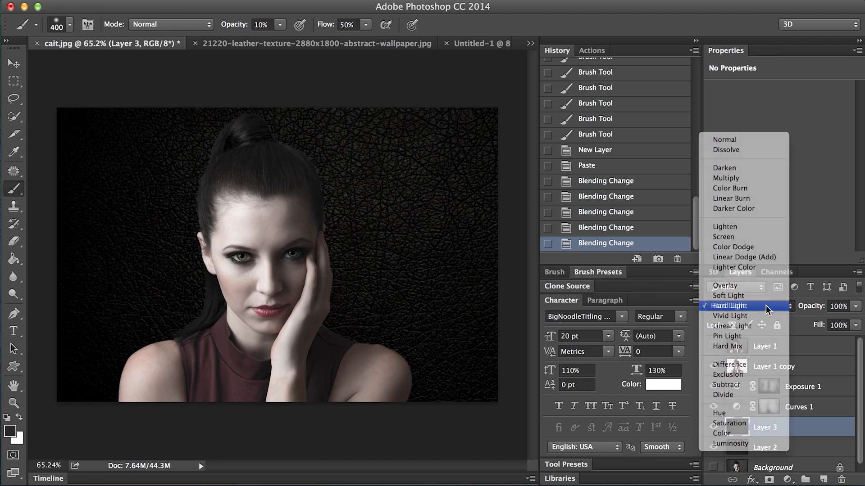
- Fade Layer 3 to about half opacity and switch its blend mode to Overlay
left_click(855, 307)
left_click_drag(856, 321, 811, 320)
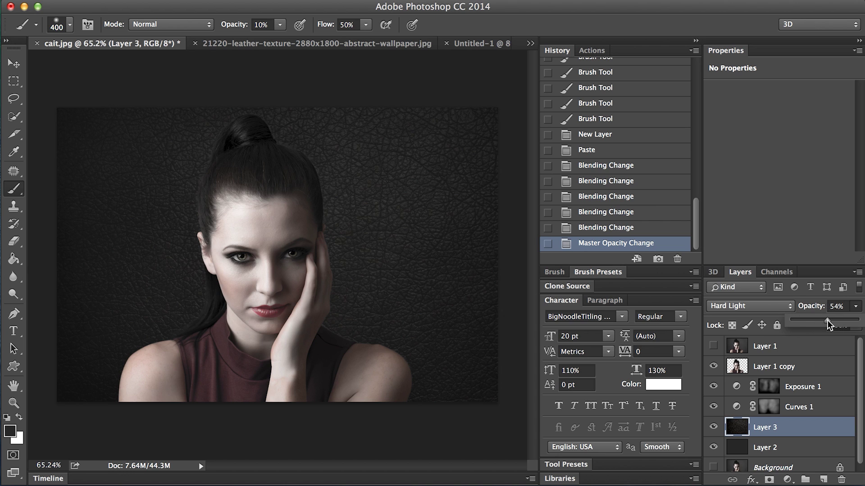
left_click(788, 307)
left_click(765, 285)
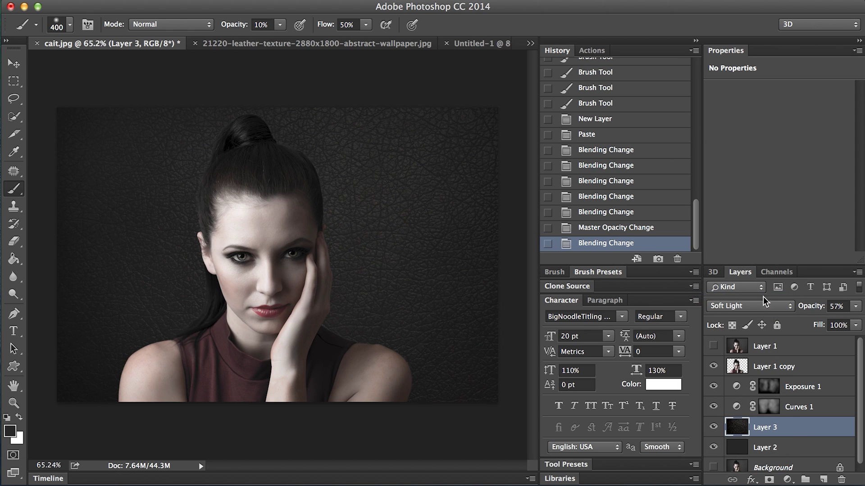
left_click(760, 306)
left_click(756, 298)
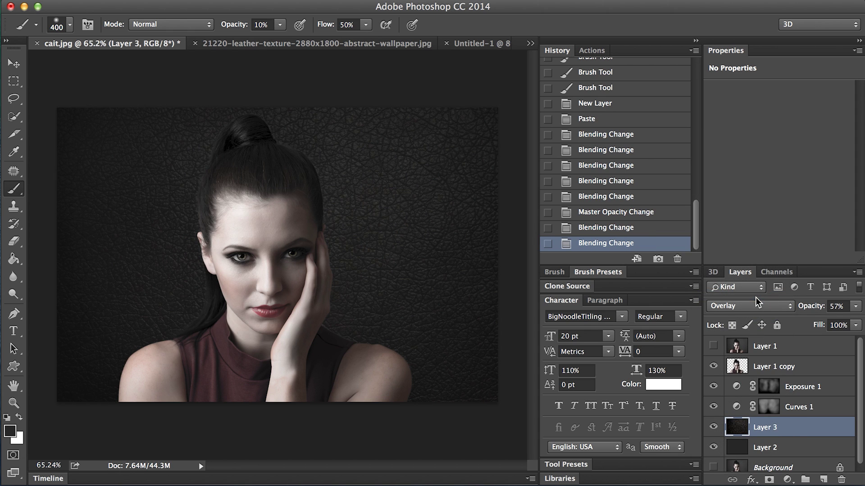
- Set Layer 3's opacity to 65%, then select Exposure 1 and Curves 1 together
left_click(855, 306)
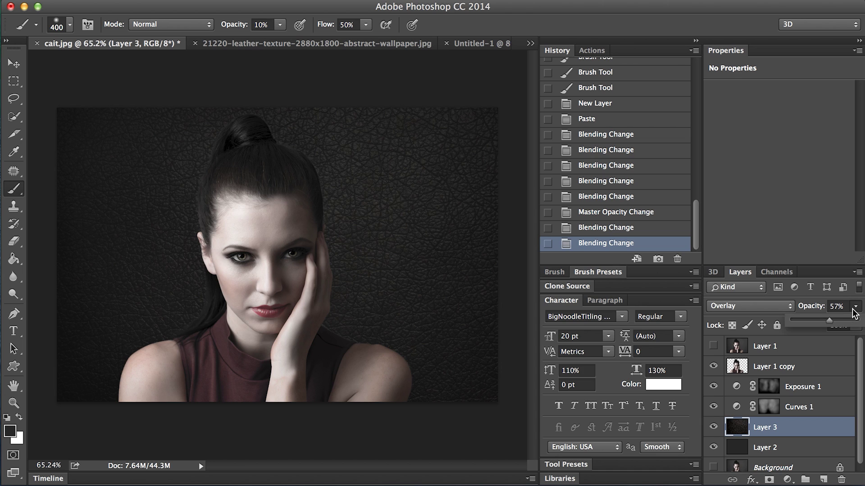
left_click_drag(832, 326, 836, 323)
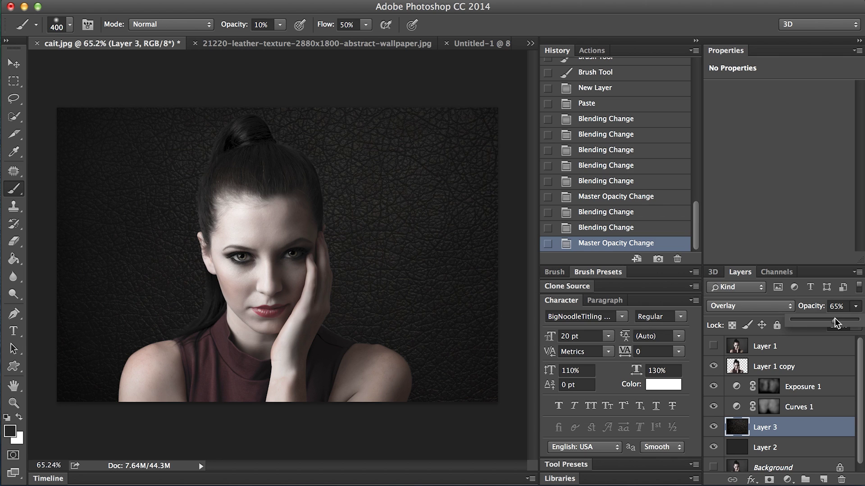
left_click(802, 428)
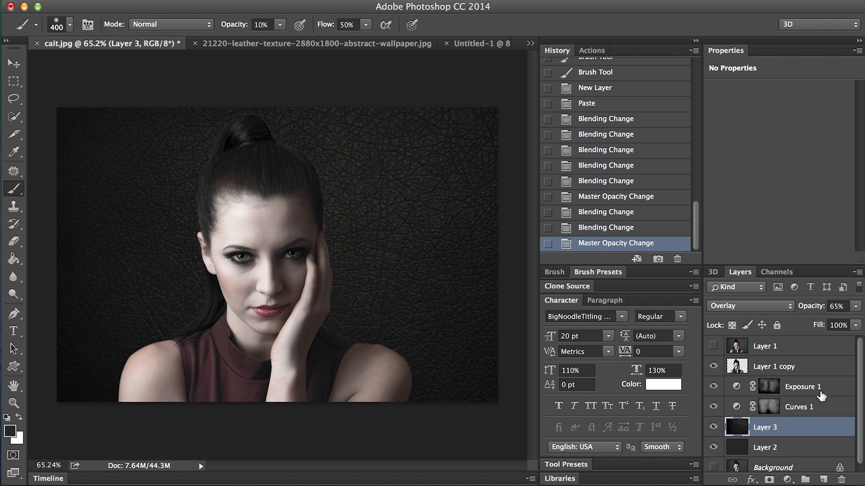
left_click(820, 395)
left_click(823, 407, "shift")
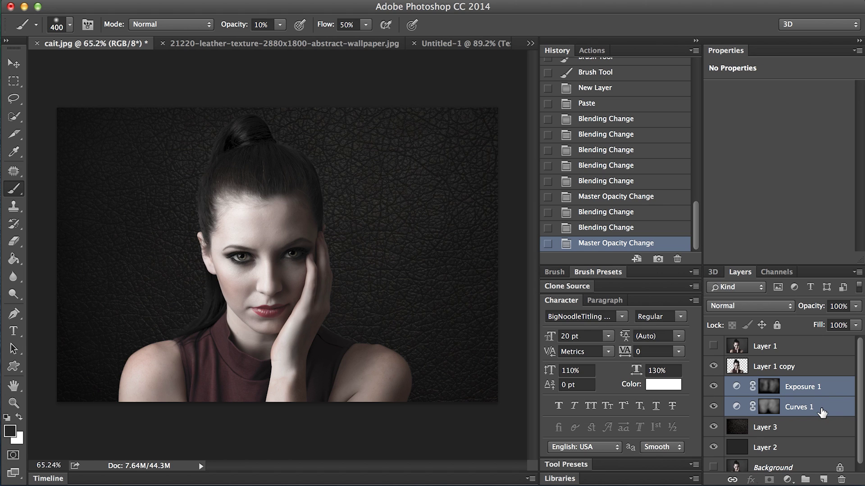
- Move Exposure 1 and Curves 1 below Layer 3 and clip them to Layer 2
left_click_drag(822, 413, 818, 437)
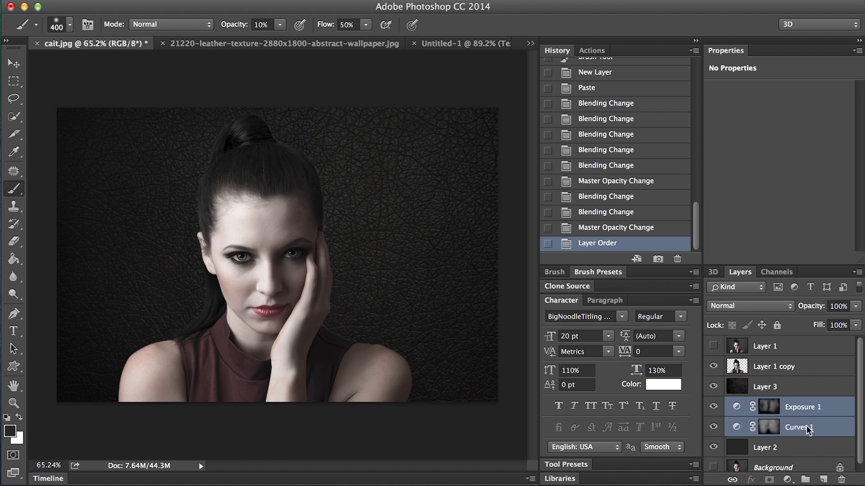
right_click(807, 425)
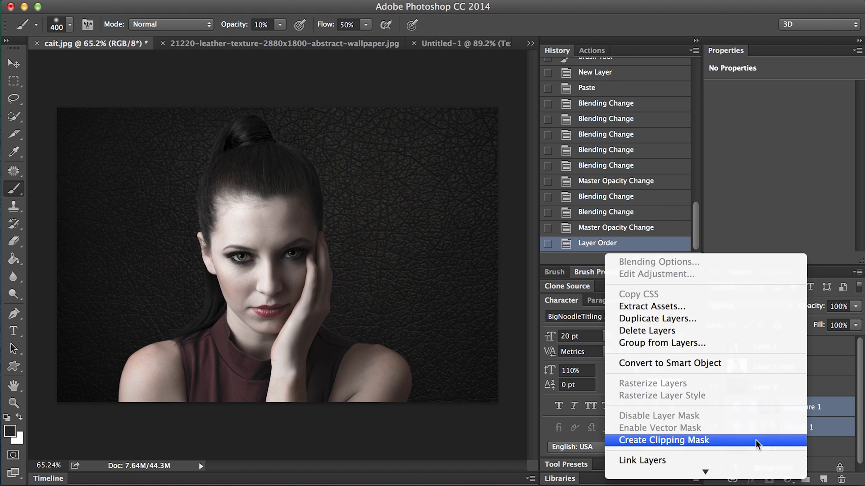
left_click(756, 440)
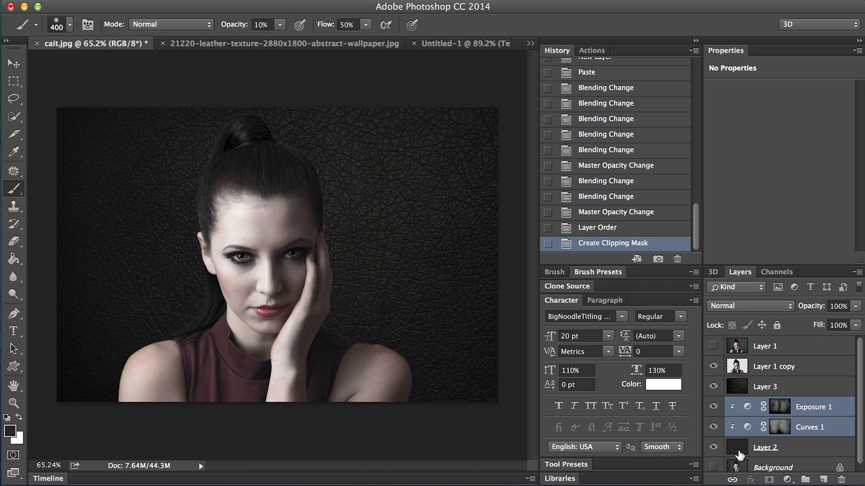
left_click(758, 388)
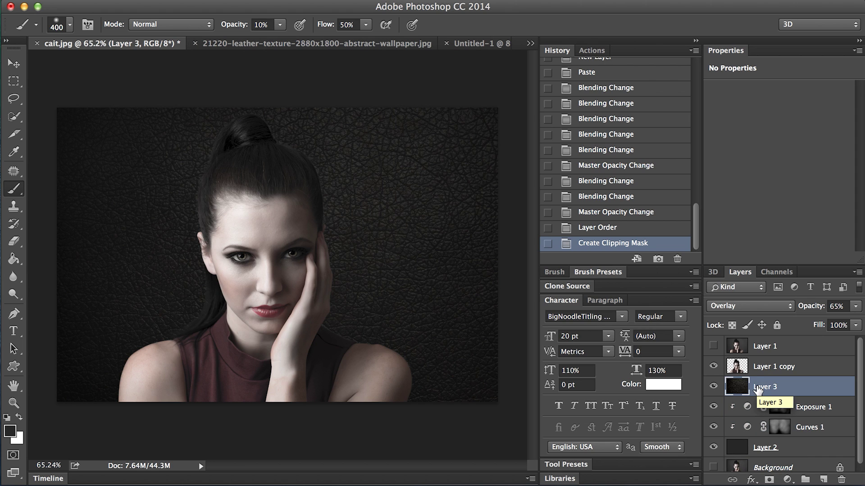
left_click(787, 479)
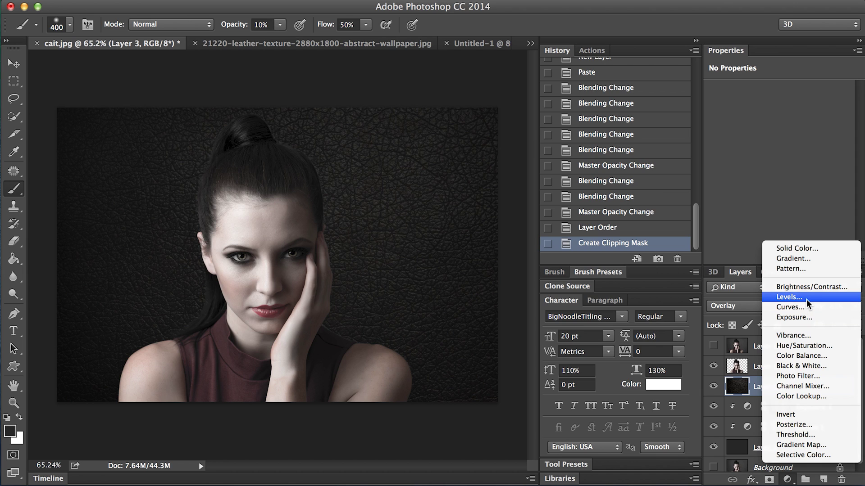
- Add a Curves 2 adjustment with a raised midpoint, clipped to the leather texture on Layer 3
left_click(809, 307)
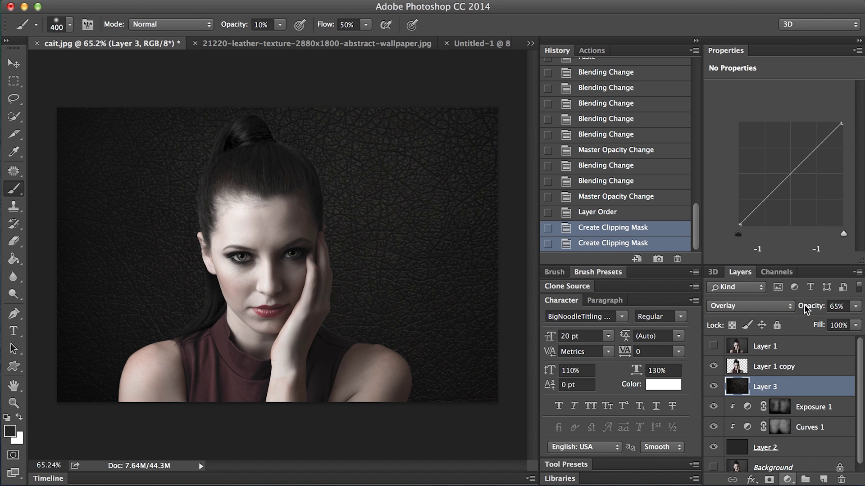
left_click_drag(791, 179, 786, 166)
right_click(810, 389)
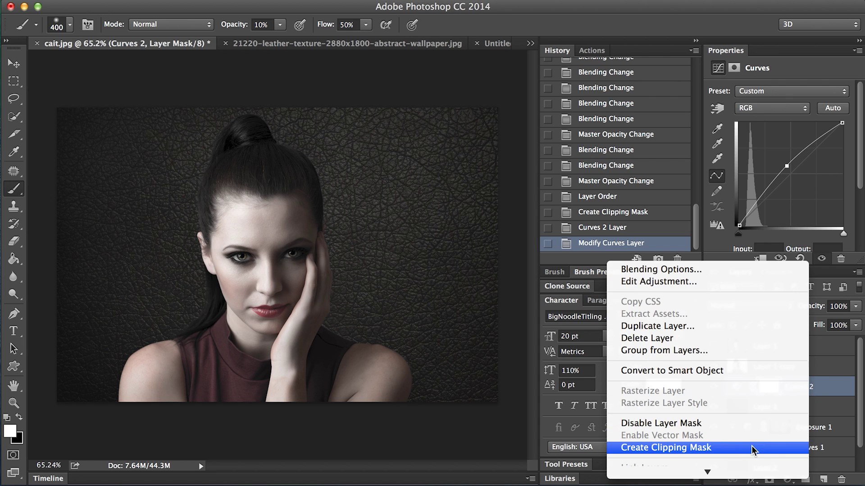
left_click(751, 447)
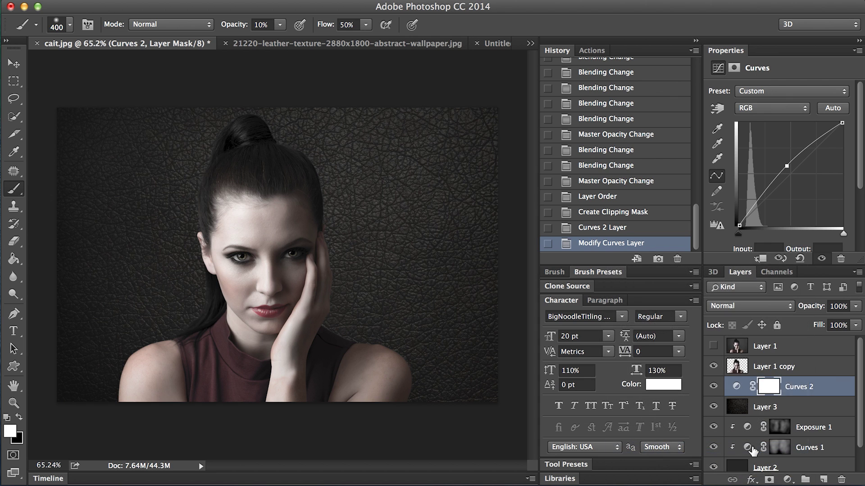
left_click(786, 167)
mouse_move(785, 169)
left_mouse_down()
mouse_move(777, 153)
mouse_move(768, 161)
mouse_move(778, 155)
left_mouse_up()
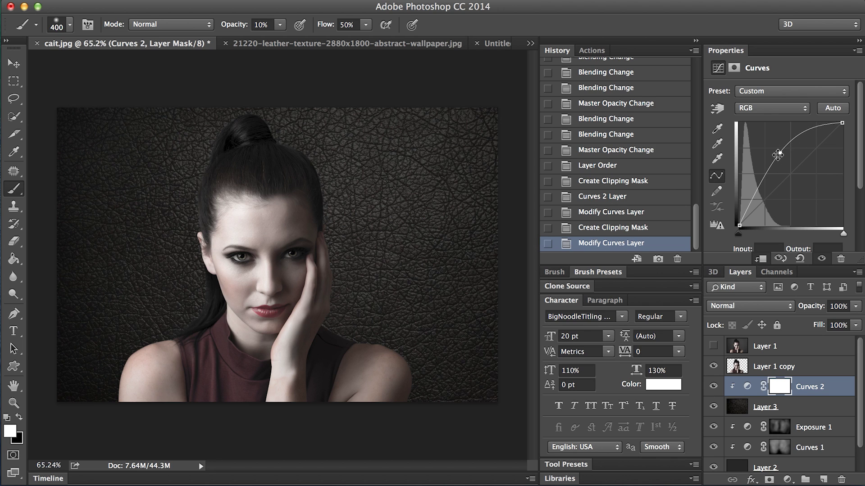
left_click(802, 414)
scroll(802, 414, "down", 2)
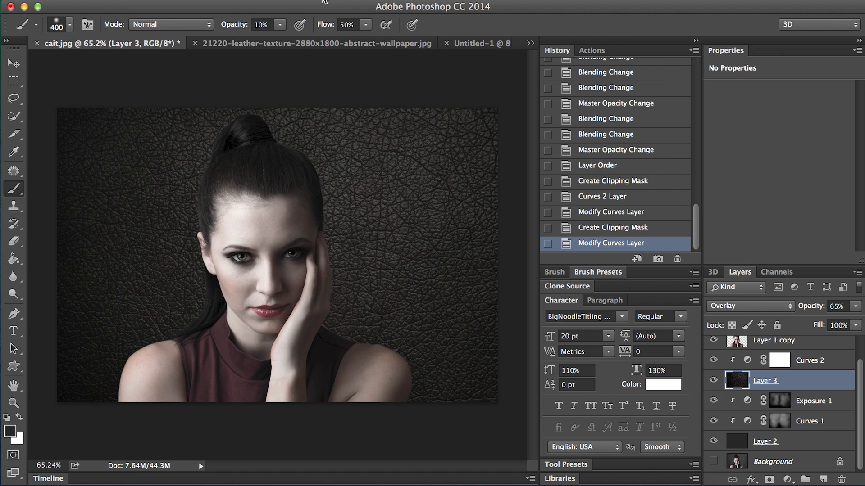
- Apply a Gaussian Blur with a radius of about 3.5 pixels to the leather texture
left_click(323, 1)
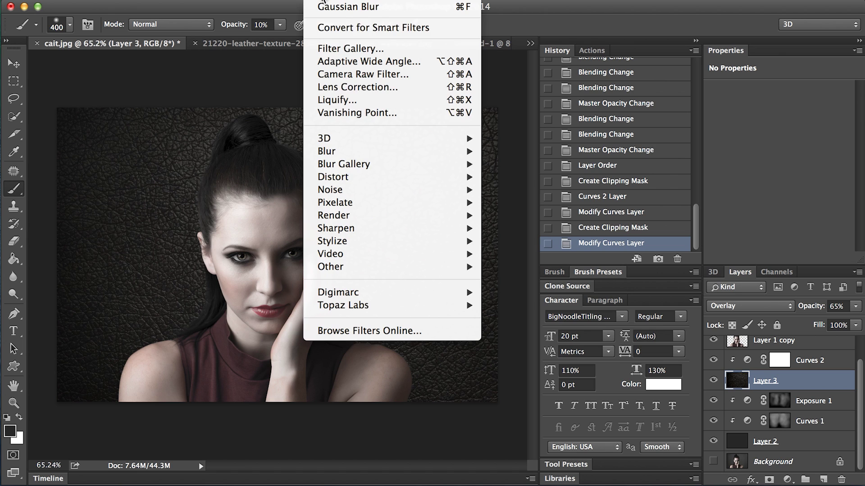
mouse_move(354, 153)
mouse_move(461, 163)
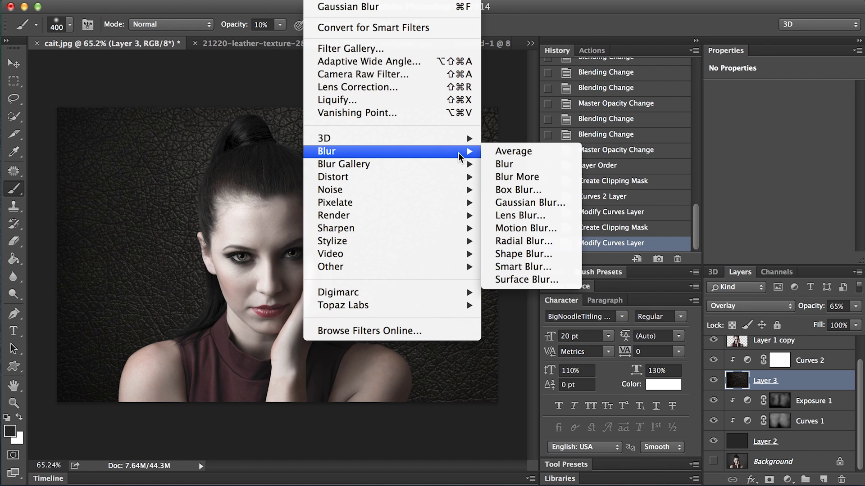
left_click(516, 200)
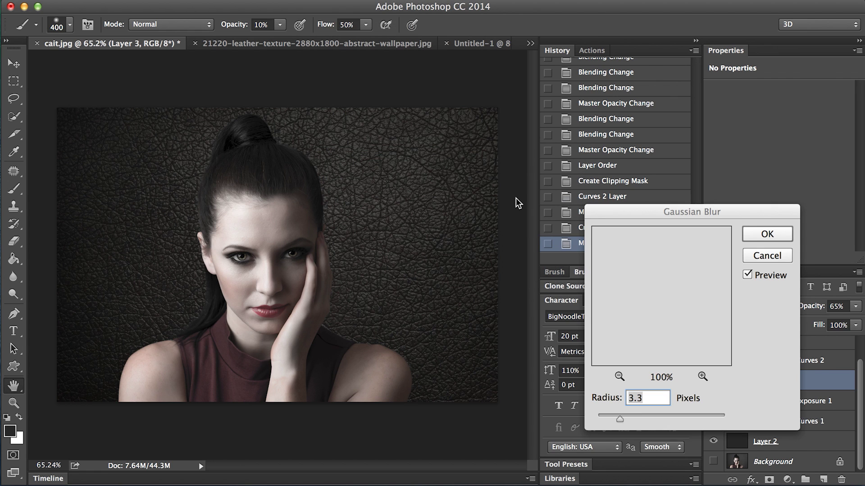
left_click_drag(623, 419, 635, 419)
left_click(637, 421)
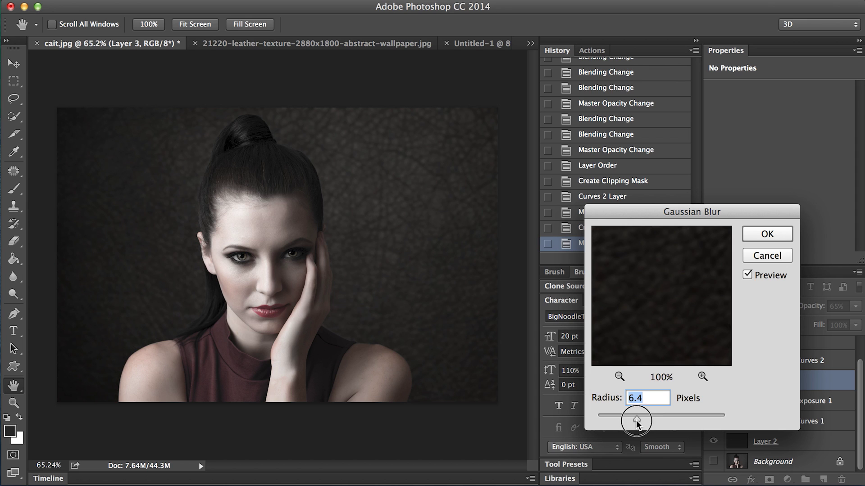
mouse_move(636, 421)
left_mouse_down()
mouse_move(669, 424)
mouse_move(646, 425)
left_mouse_up()
left_click_drag(634, 423, 621, 424)
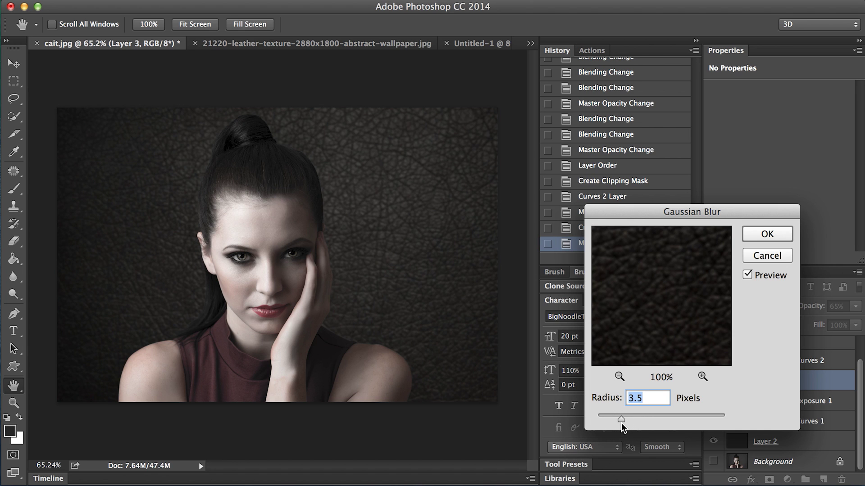
left_click(770, 234)
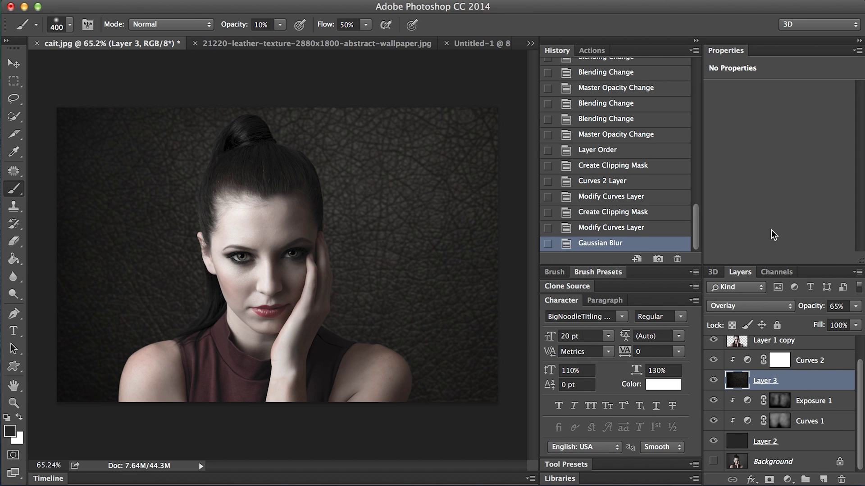
scroll(735, 358, "up", 1)
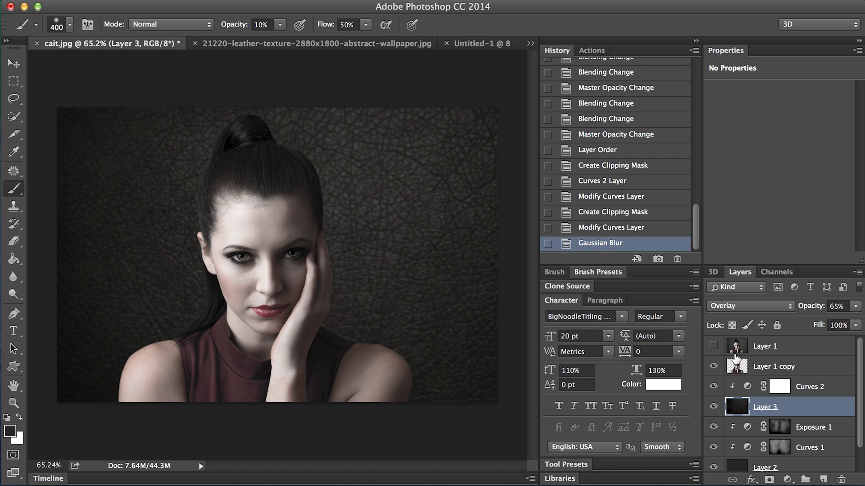
left_click(714, 345)
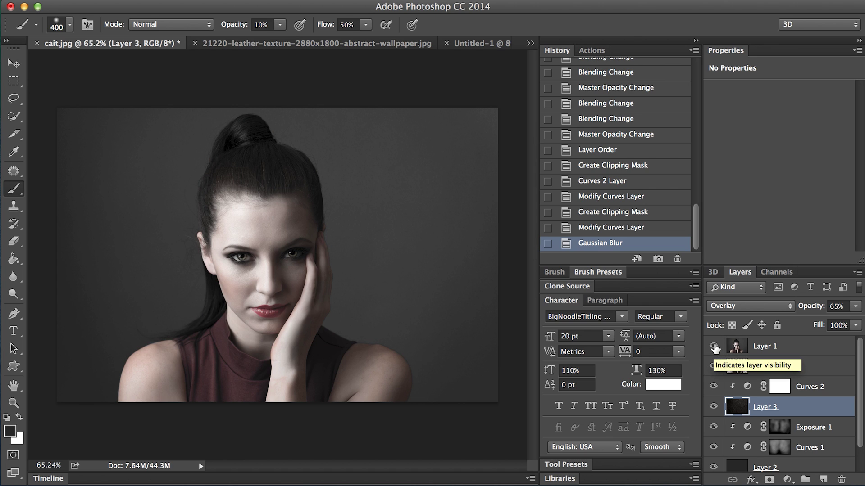
left_click(713, 346)
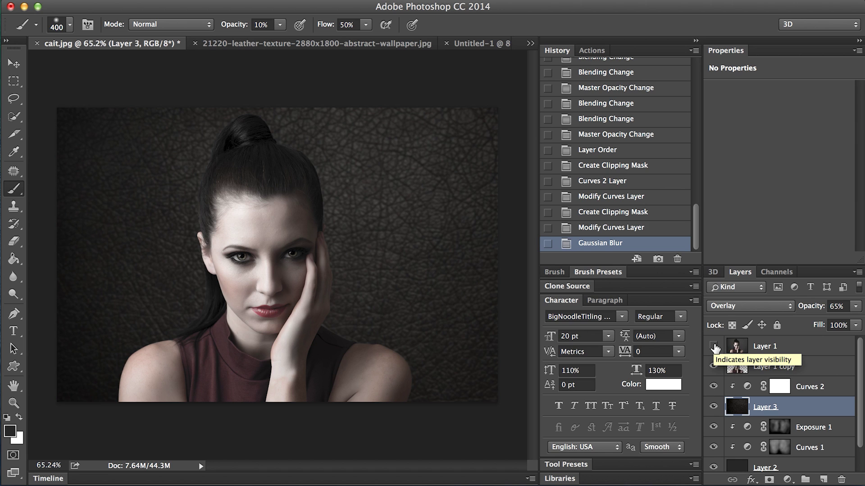
left_click(714, 347)
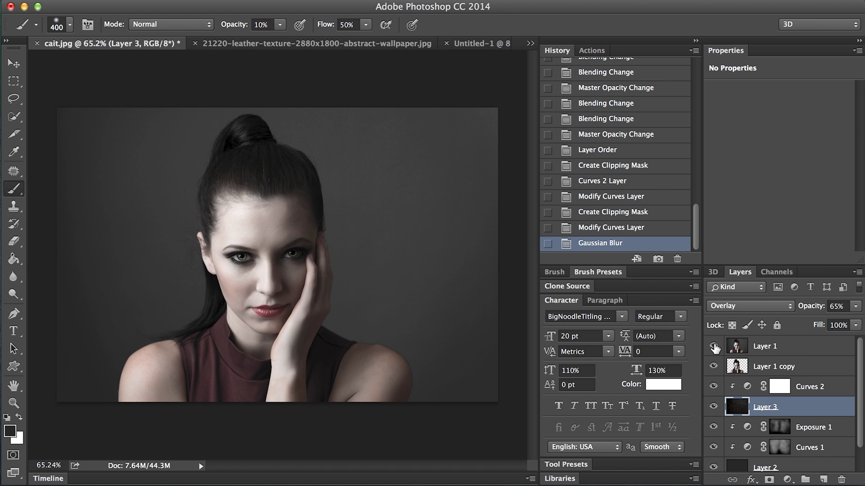
left_click(714, 347)
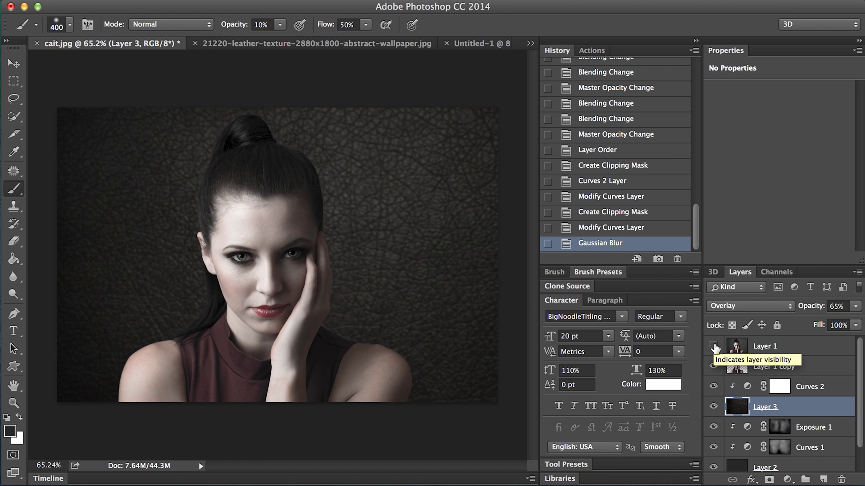